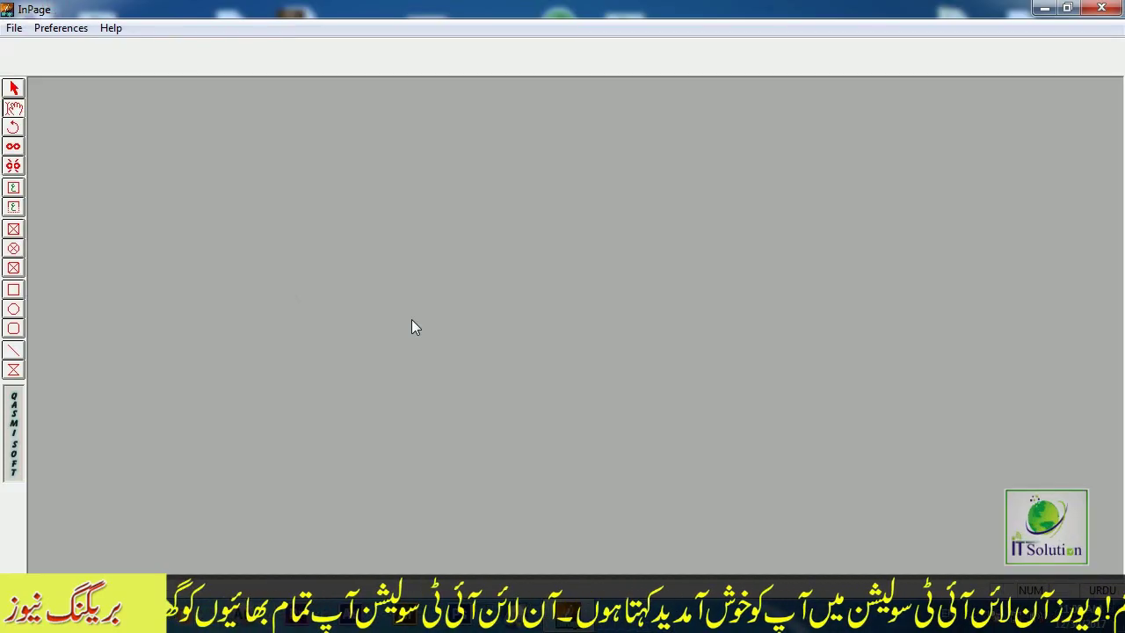
# - Create a new one-page A4 portrait document with 12.7 mm margins, one column and right-to-left direction
pyautogui.click(14, 27)
pyautogui.click(28, 52)
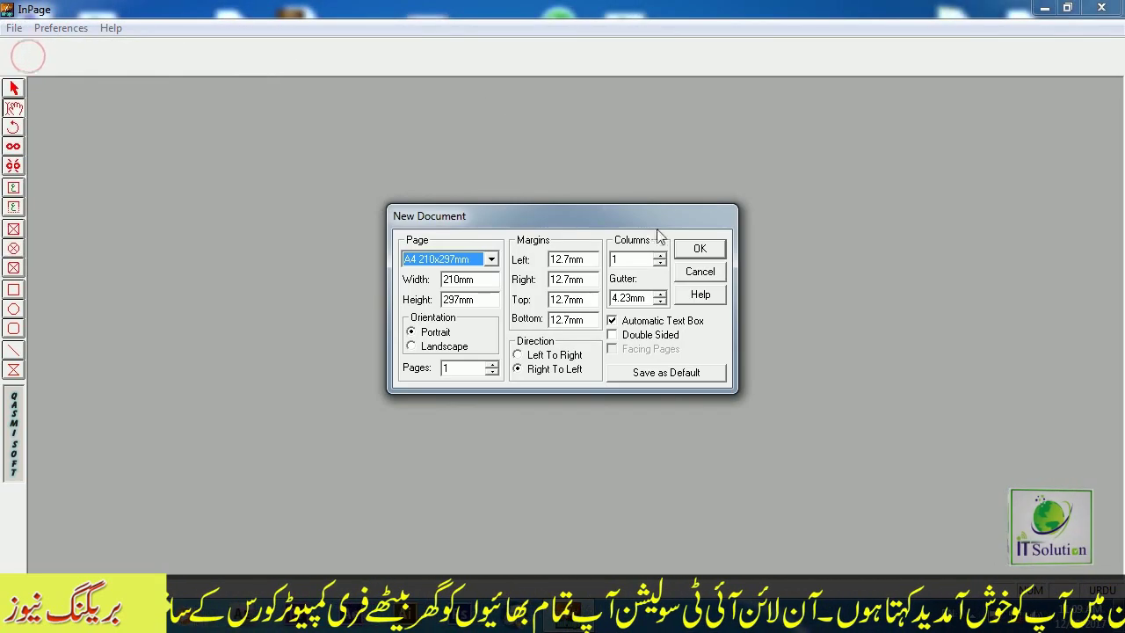
pyautogui.click(694, 248)
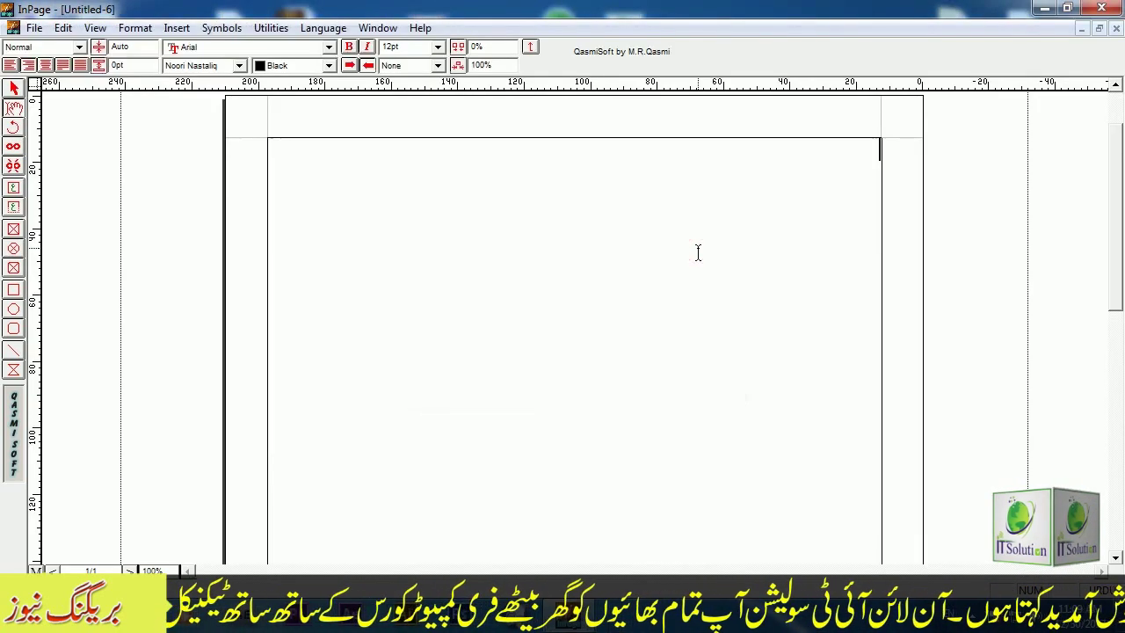
pyautogui.hotkey('ctrl', '2')
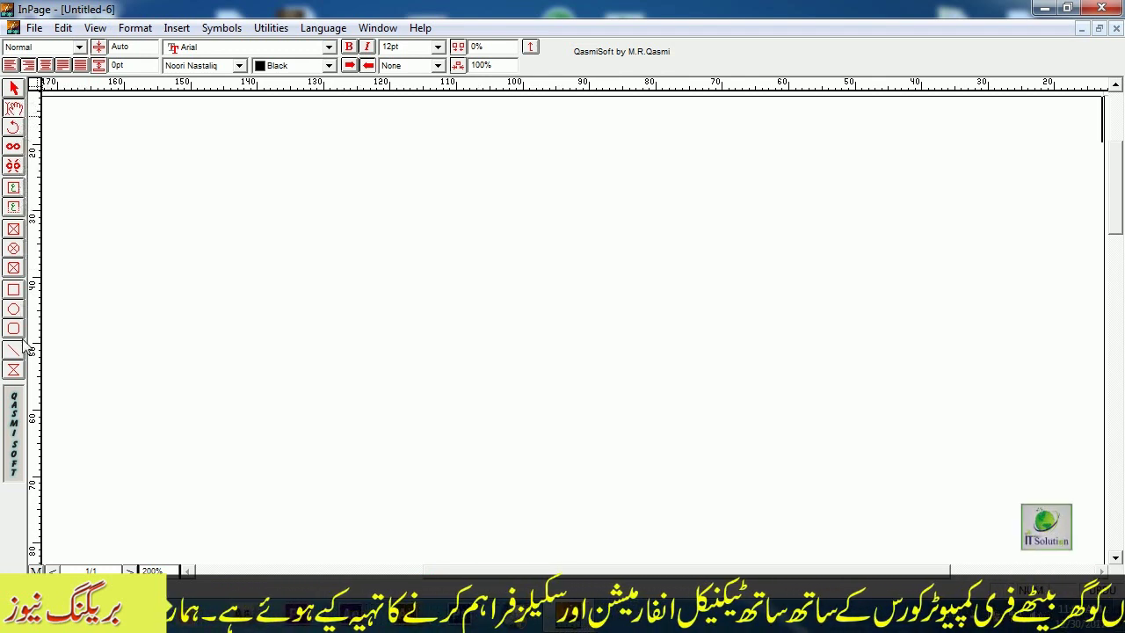
pyautogui.click(12, 188)
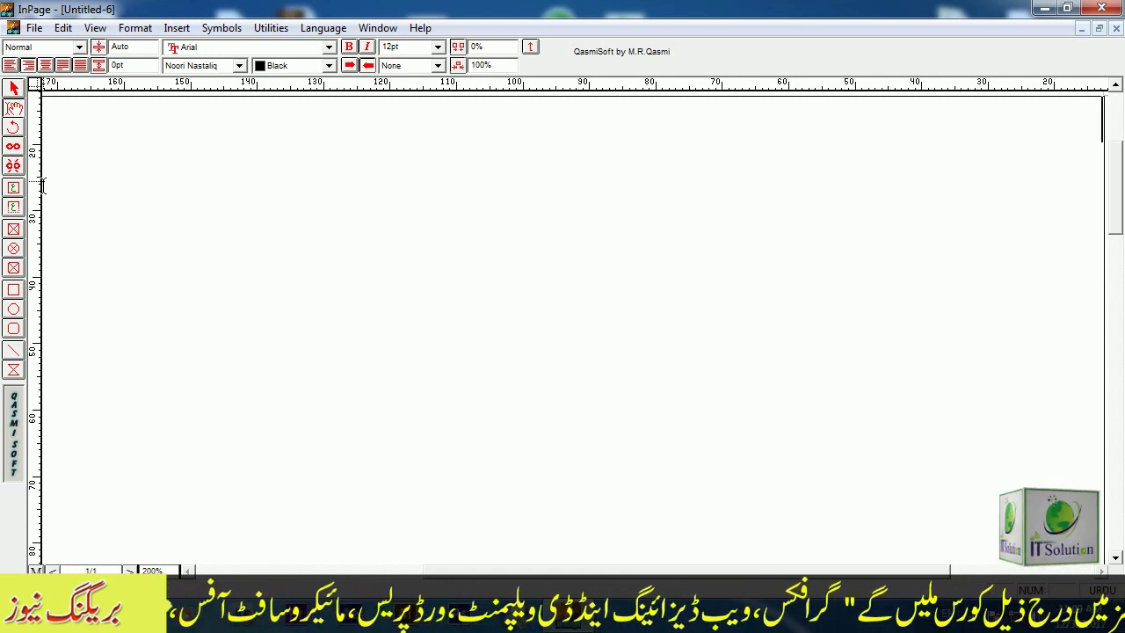
pyautogui.click(13, 88)
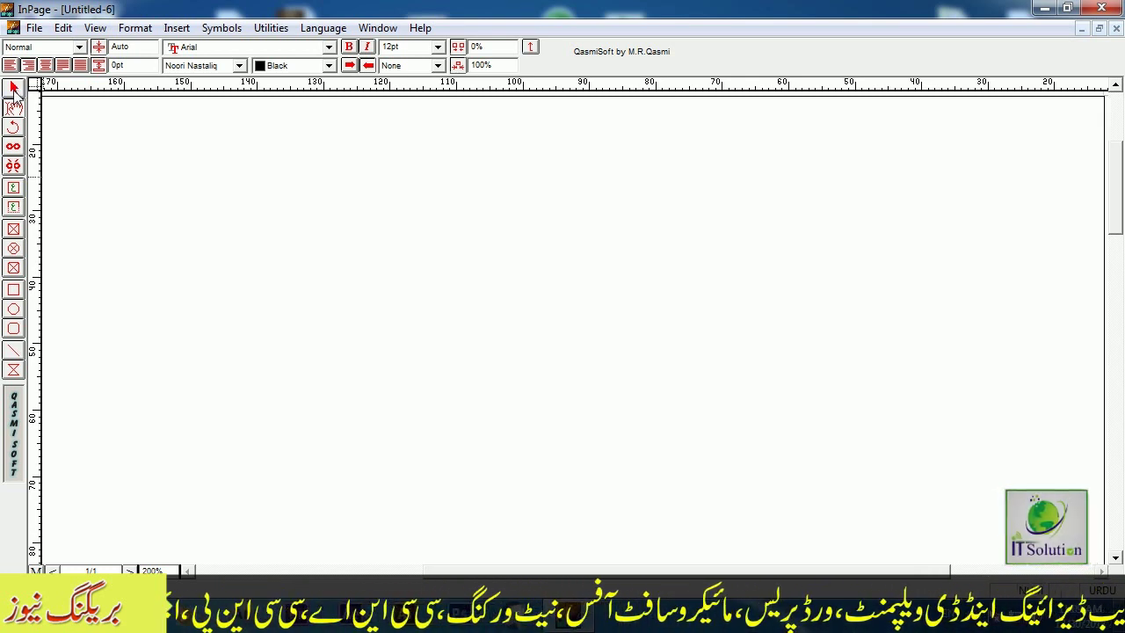
pyautogui.click(13, 86)
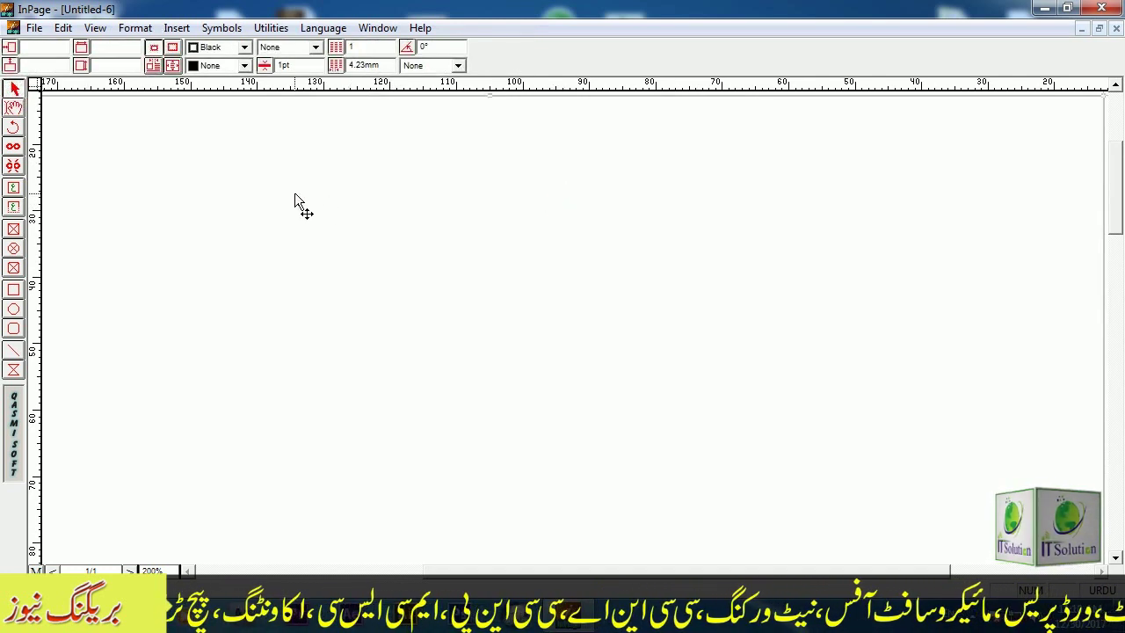
pyautogui.click(14, 109)
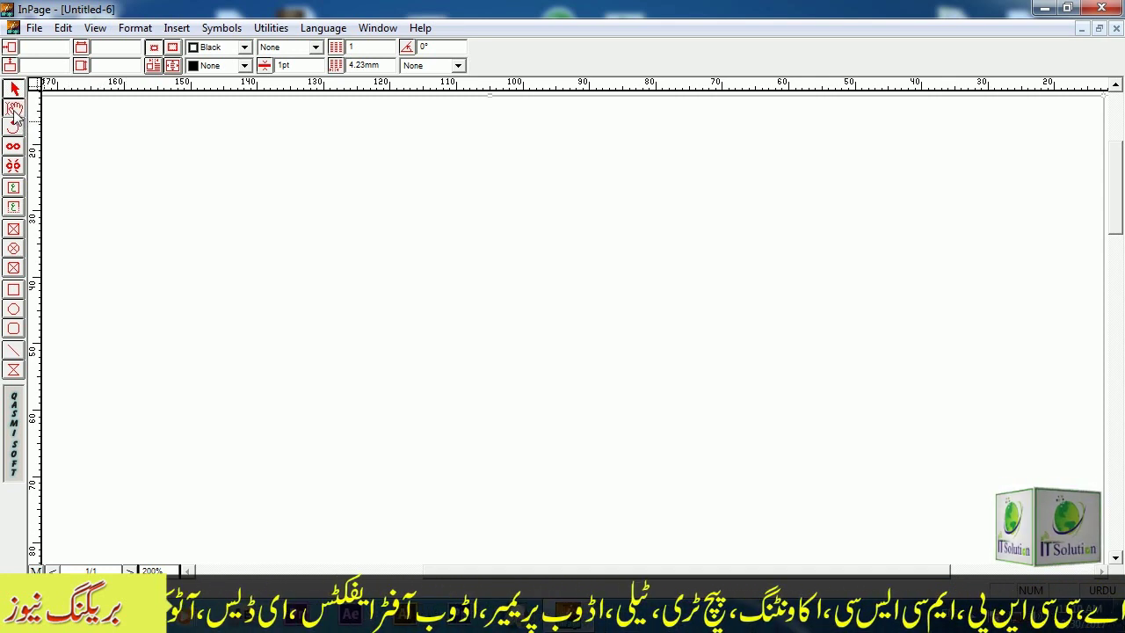
pyautogui.click(697, 209)
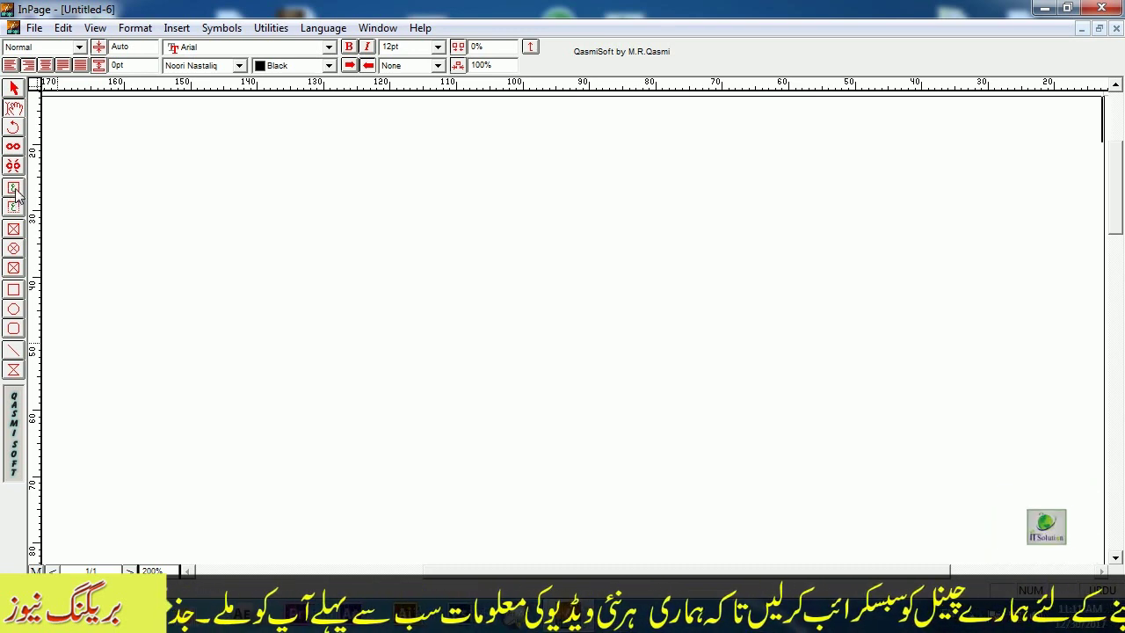
# - Draw a rectangular text box about 118.5 mm wide and 38.4 mm high in the upper part of the page
pyautogui.click(14, 189)
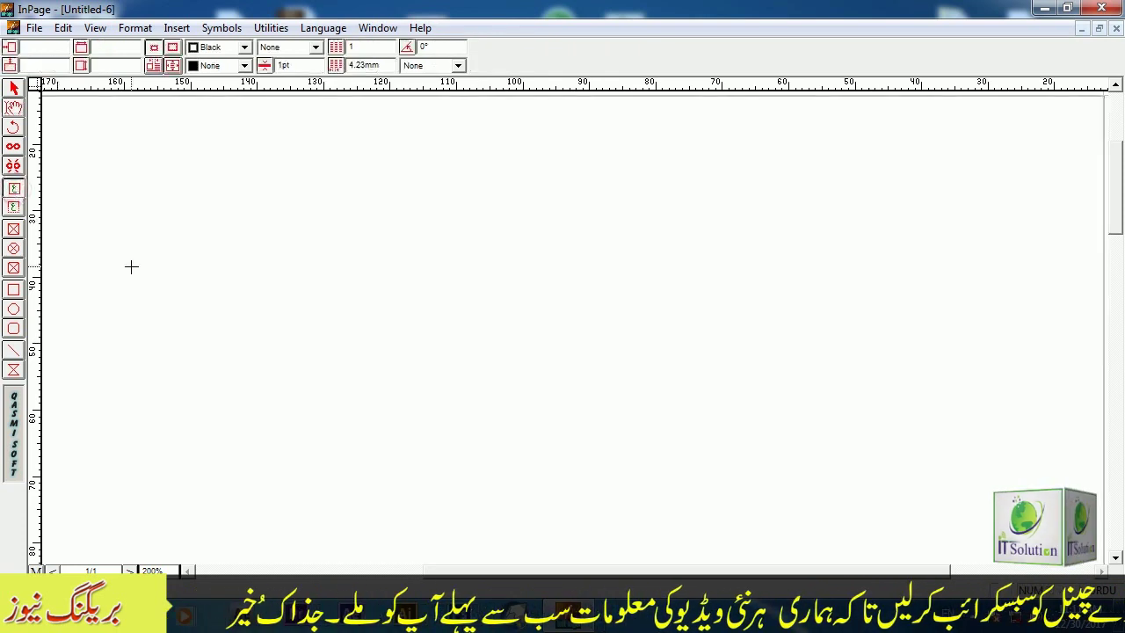
pyautogui.moveTo(211, 163); pyautogui.dragTo(998, 420)
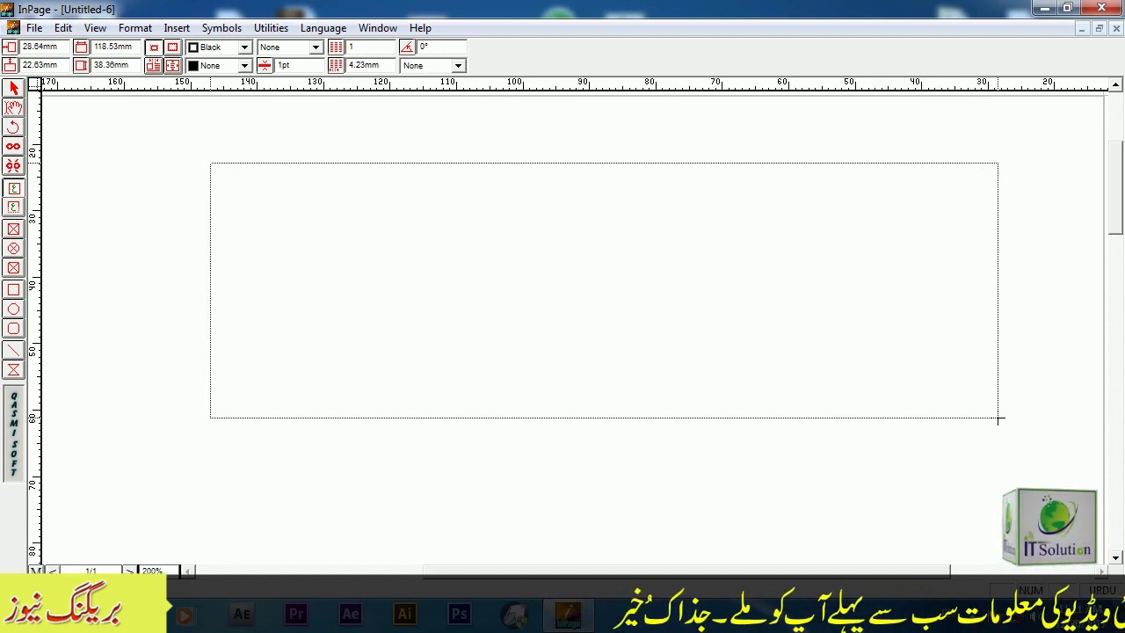
pyautogui.moveTo(998, 421); pyautogui.dragTo(999, 420)
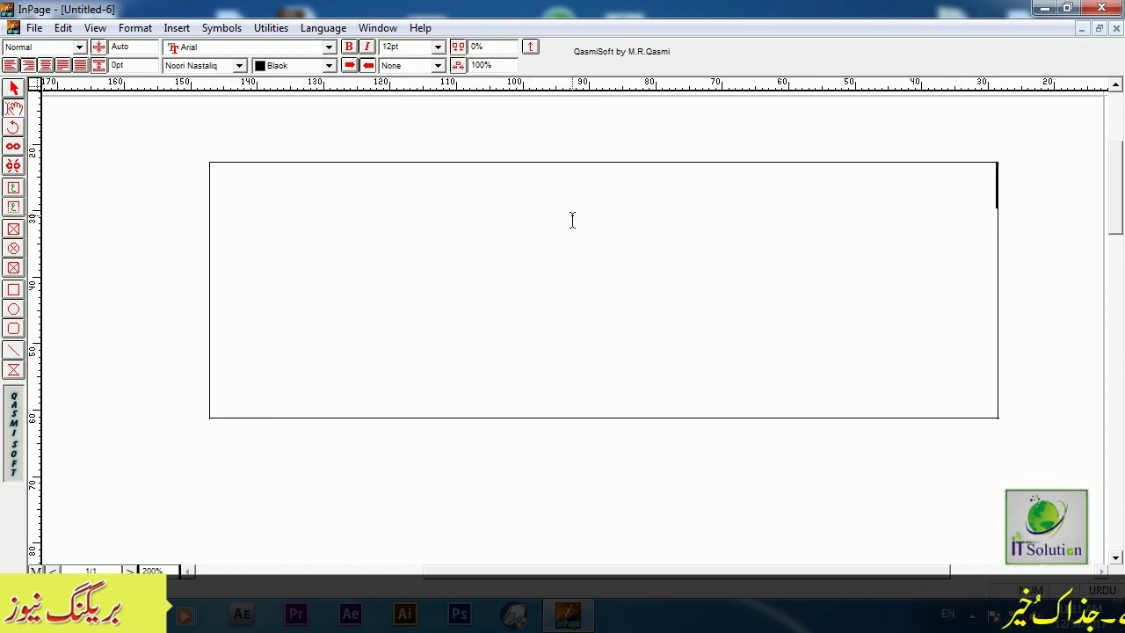
# - Fill the new text box with blank lines until its content overflows the lower edge
pyautogui.press('Return')
pyautogui.press('Return')
pyautogui.press('Return')
pyautogui.press('Return')
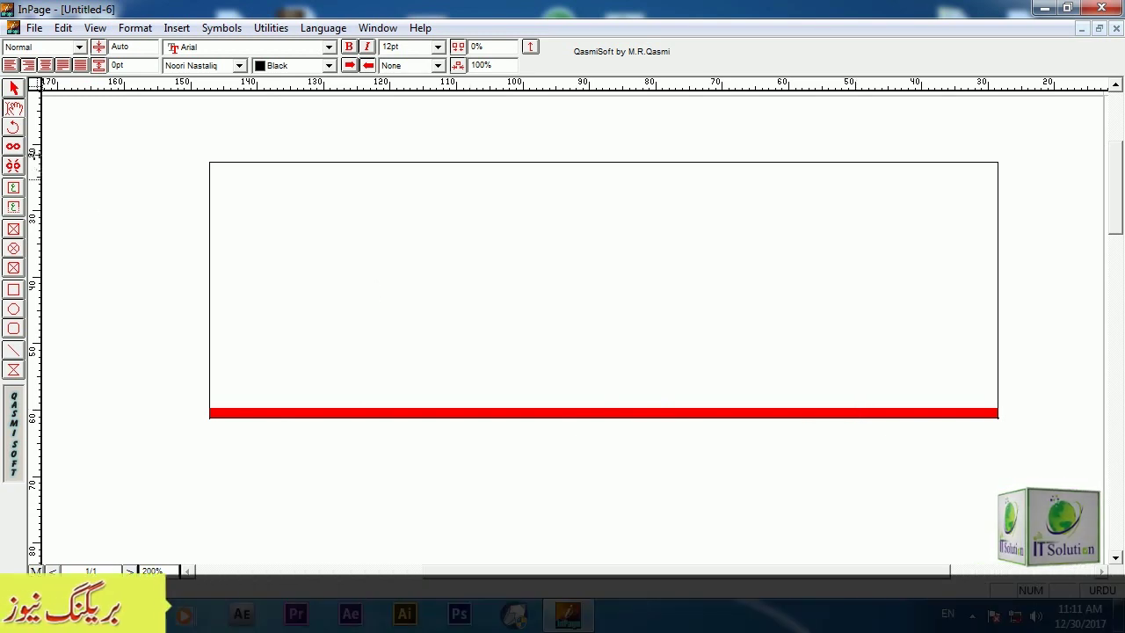
# - Stretch the text box's lower edge downward to a height of about 44.6 mm, keeping the box selected
pyautogui.click(13, 89)
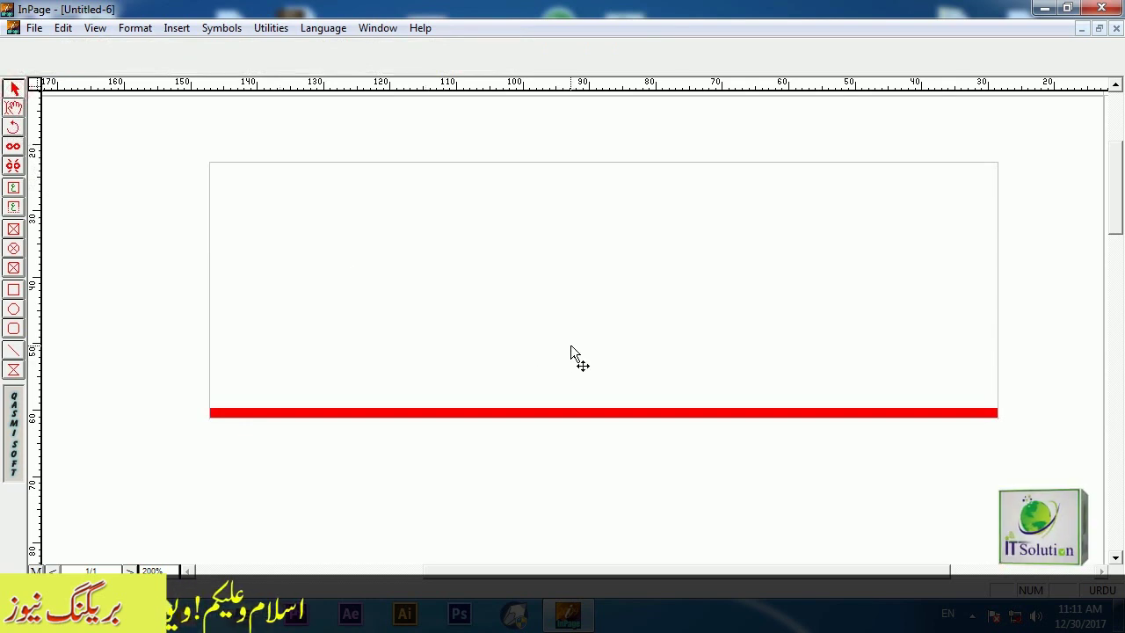
pyautogui.moveTo(604, 413); pyautogui.dragTo(608, 458)
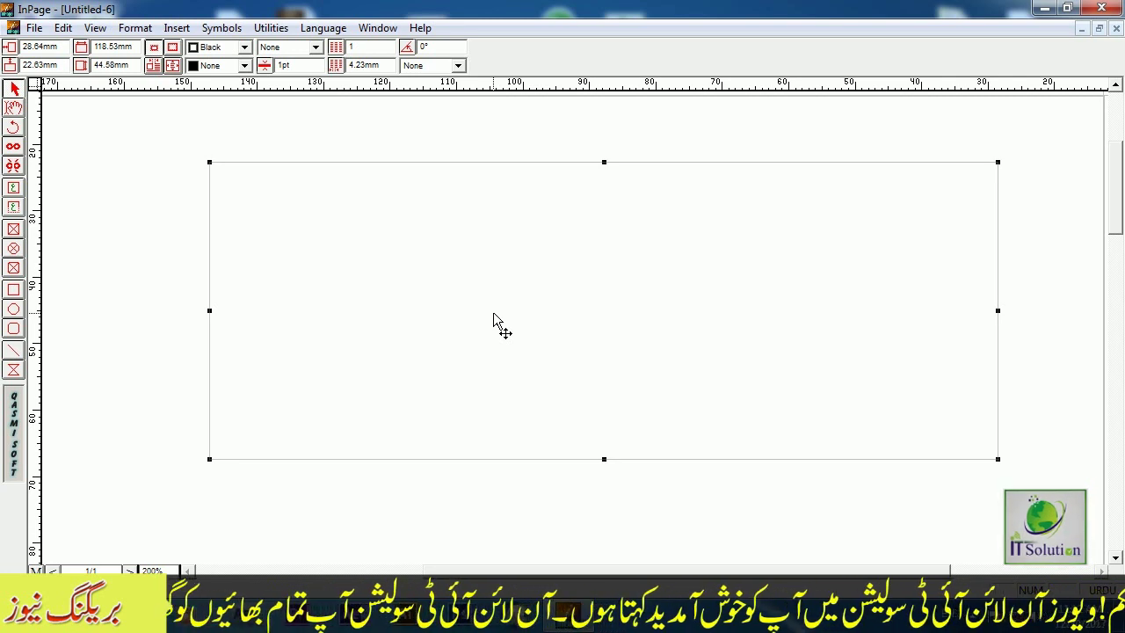
pyautogui.click(446, 254)
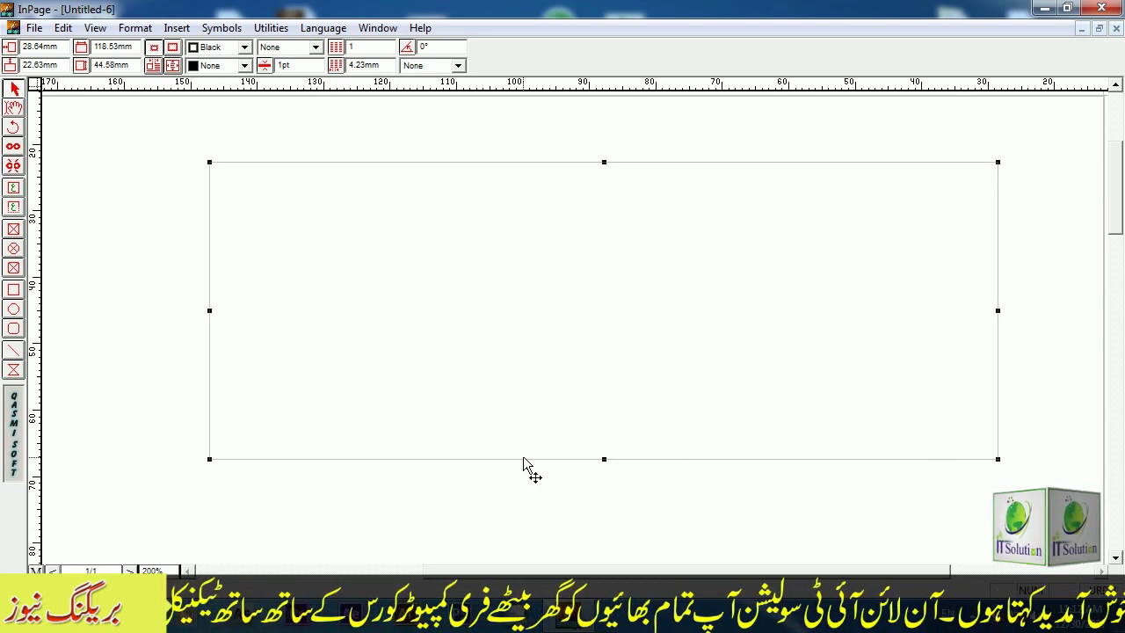
pyautogui.click(345, 289)
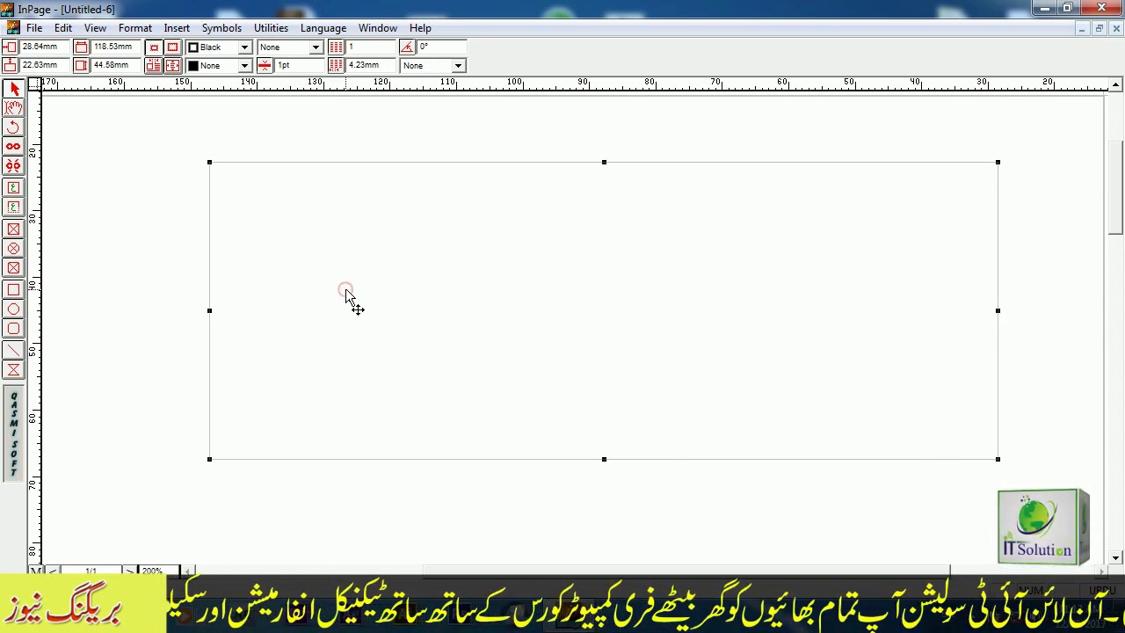
# - Give the selected text box a red border with the solid line style
pyautogui.click(244, 48)
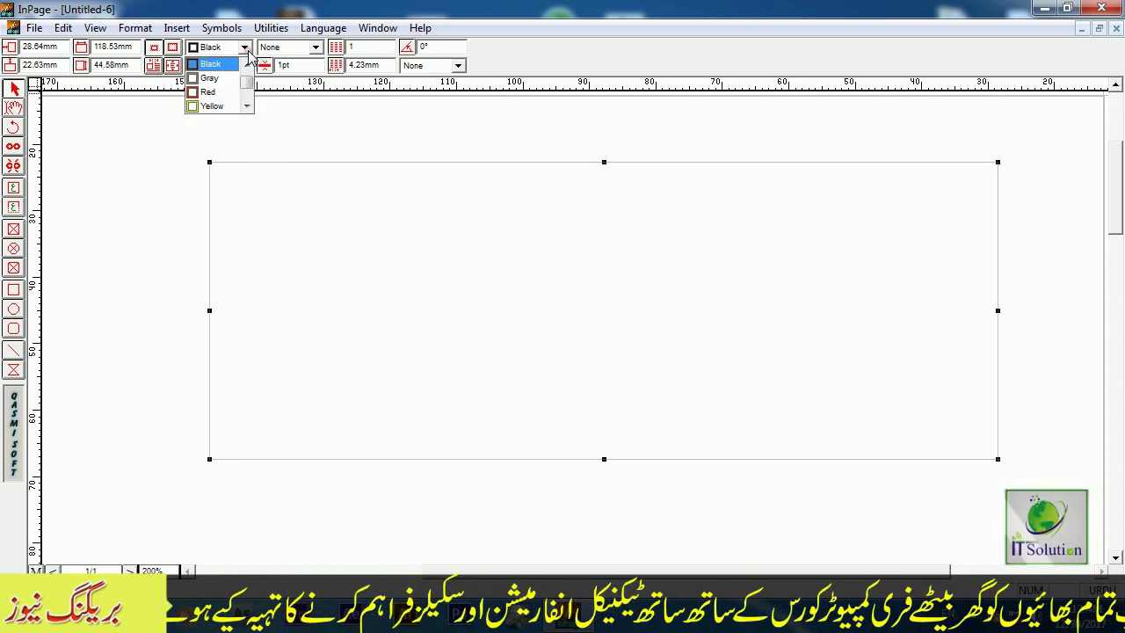
pyautogui.click(217, 93)
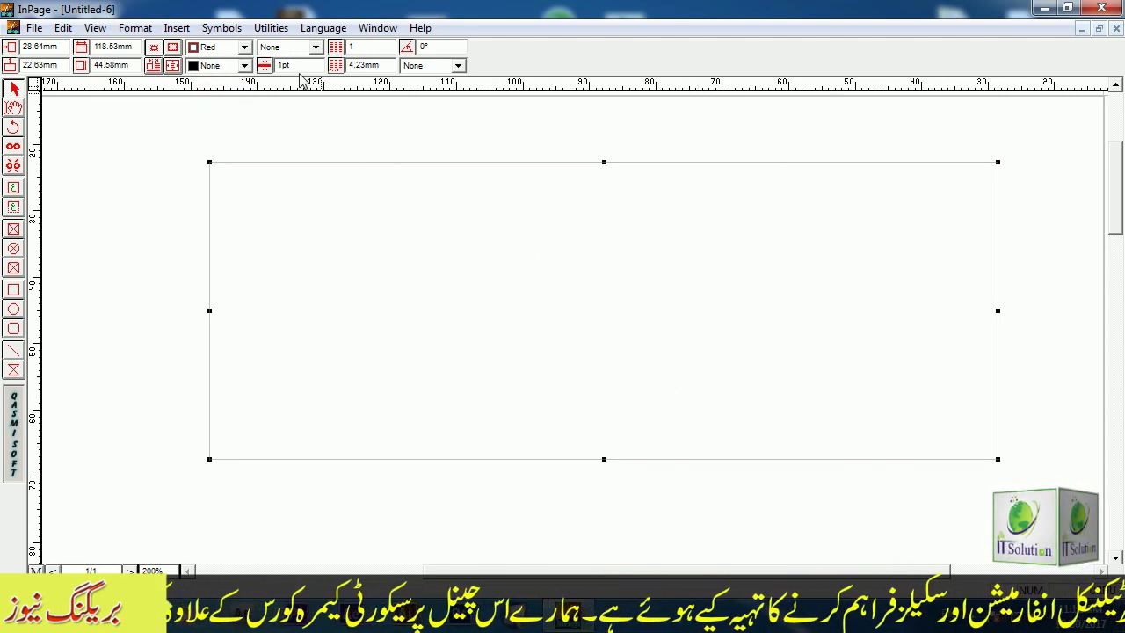
pyautogui.click(312, 48)
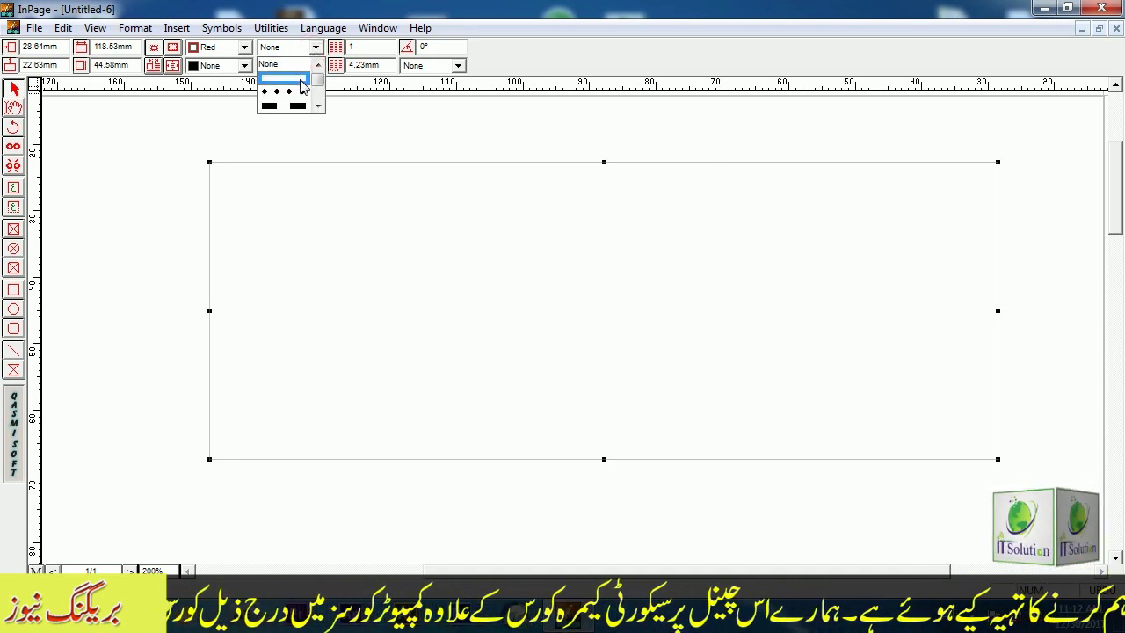
pyautogui.click(301, 81)
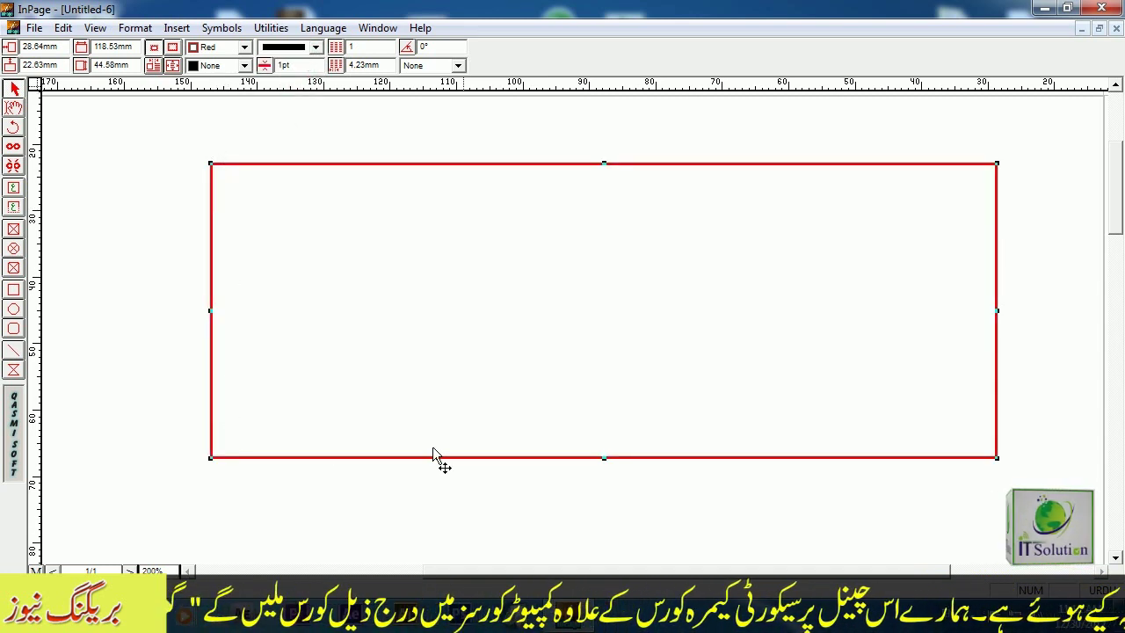
# - Change the text box's border colour to yellow and its fill colour to red
pyautogui.click(244, 46)
pyautogui.click(213, 78)
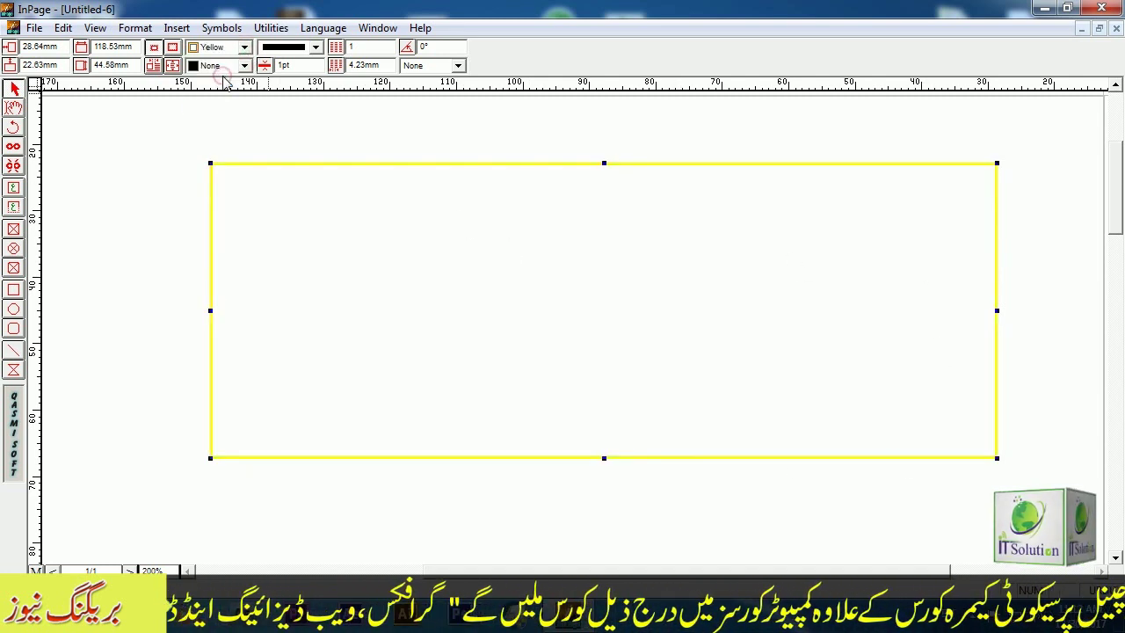
pyautogui.click(244, 65)
pyautogui.scroll(-2, 242, 106)
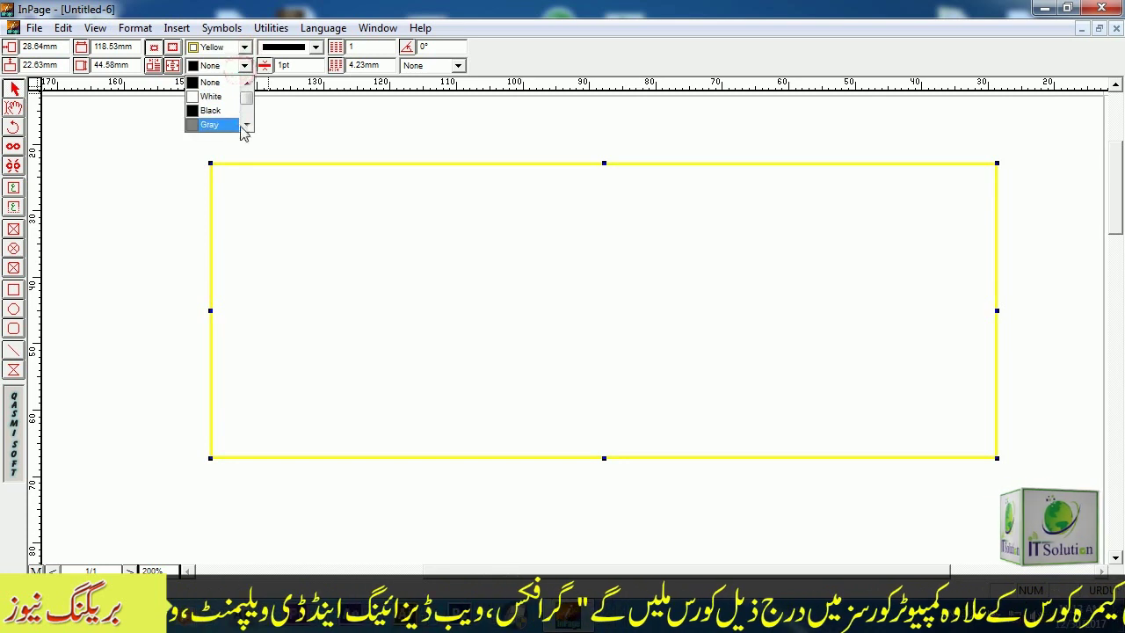
pyautogui.click(209, 110)
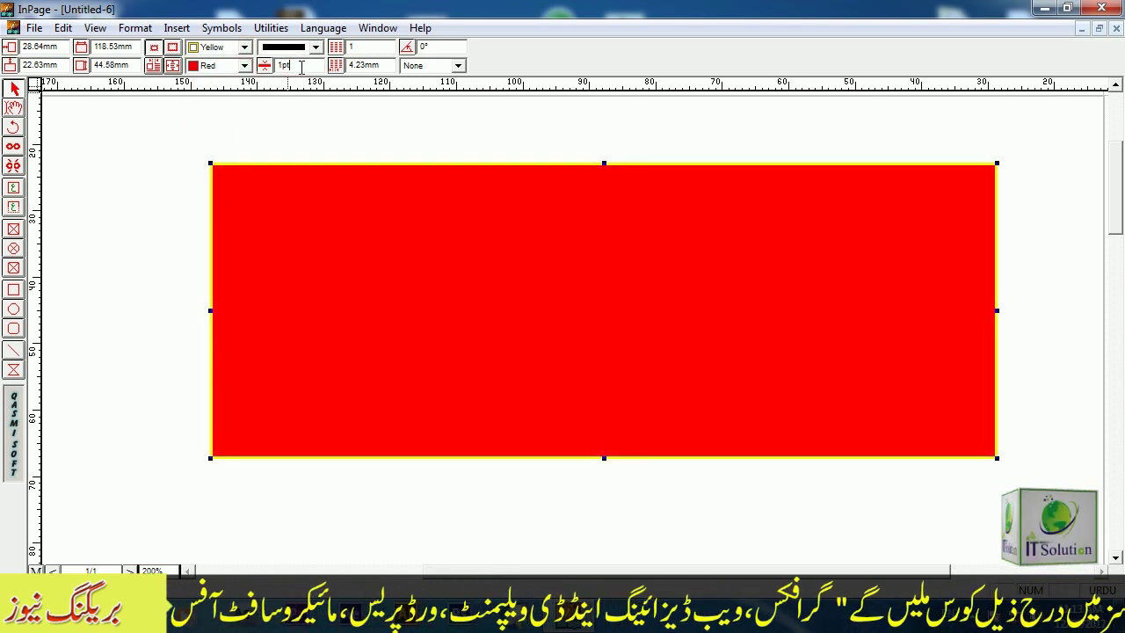
# - Set the text box's border width to 2 pt and its border colour to blue
pyautogui.doubleClick(296, 65)
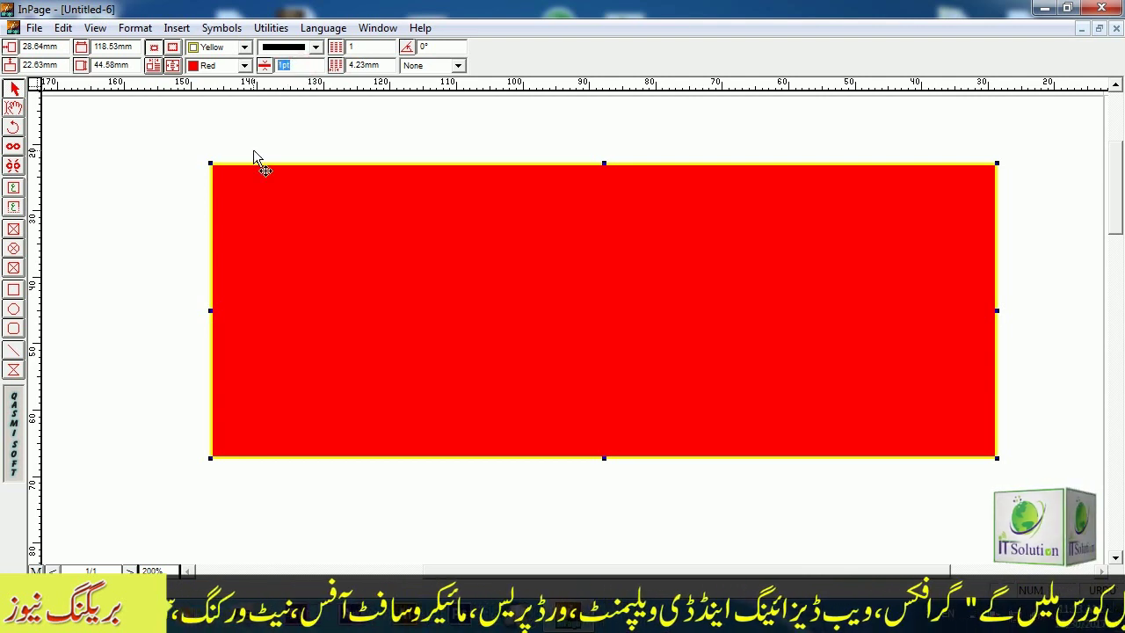
pyautogui.write('2')
pyautogui.press('Return')
pyautogui.click(244, 46)
pyautogui.click(252, 98)
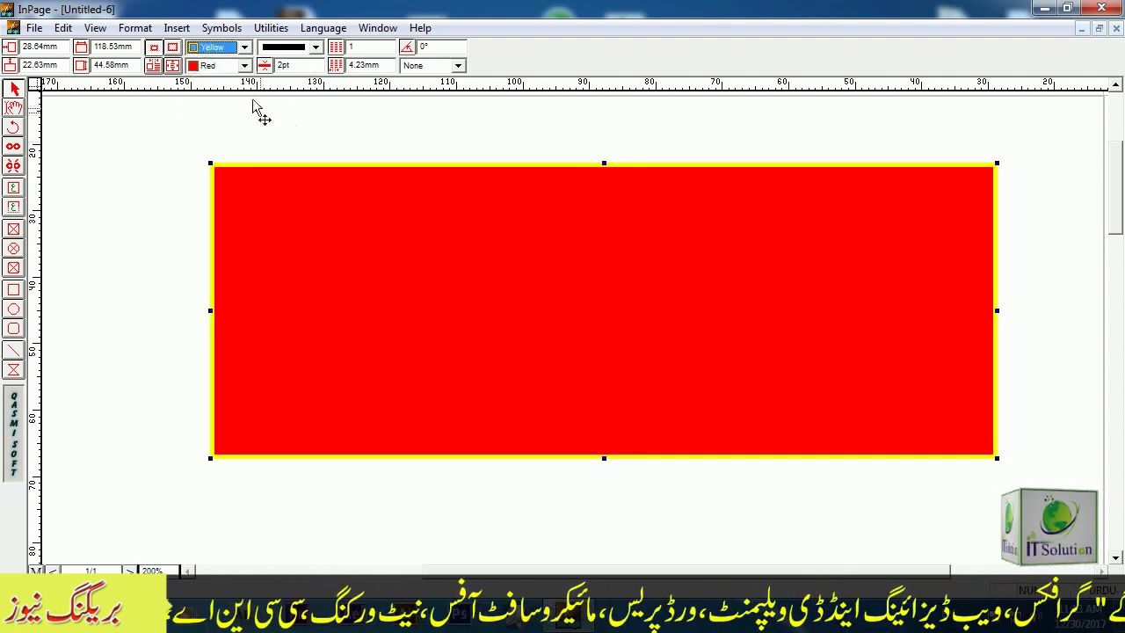
pyautogui.click(244, 47)
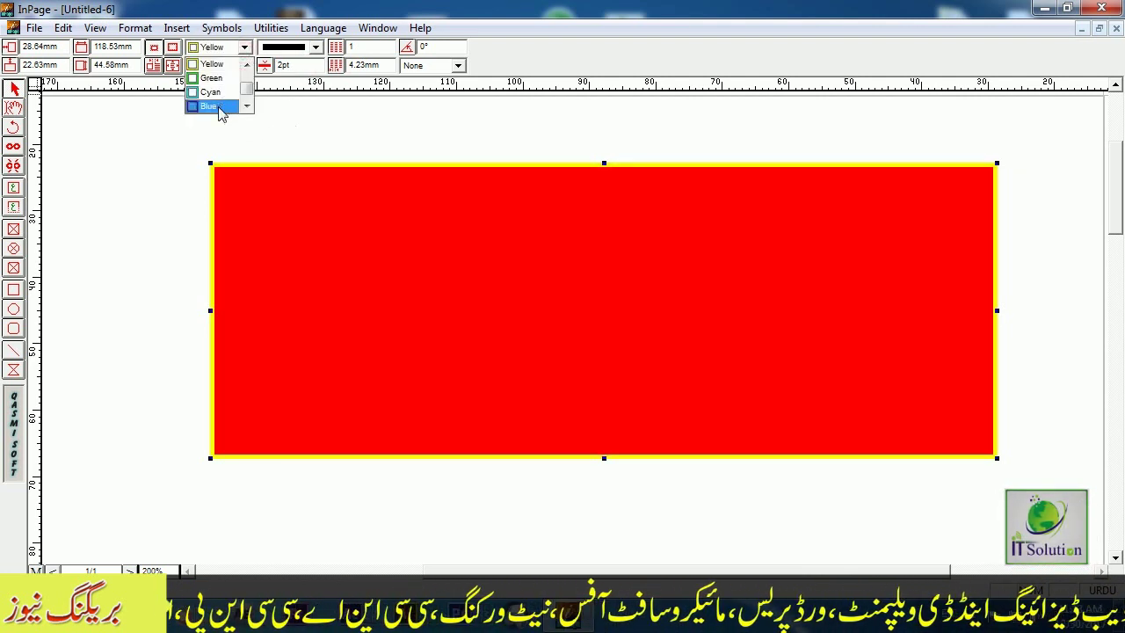
pyautogui.click(218, 106)
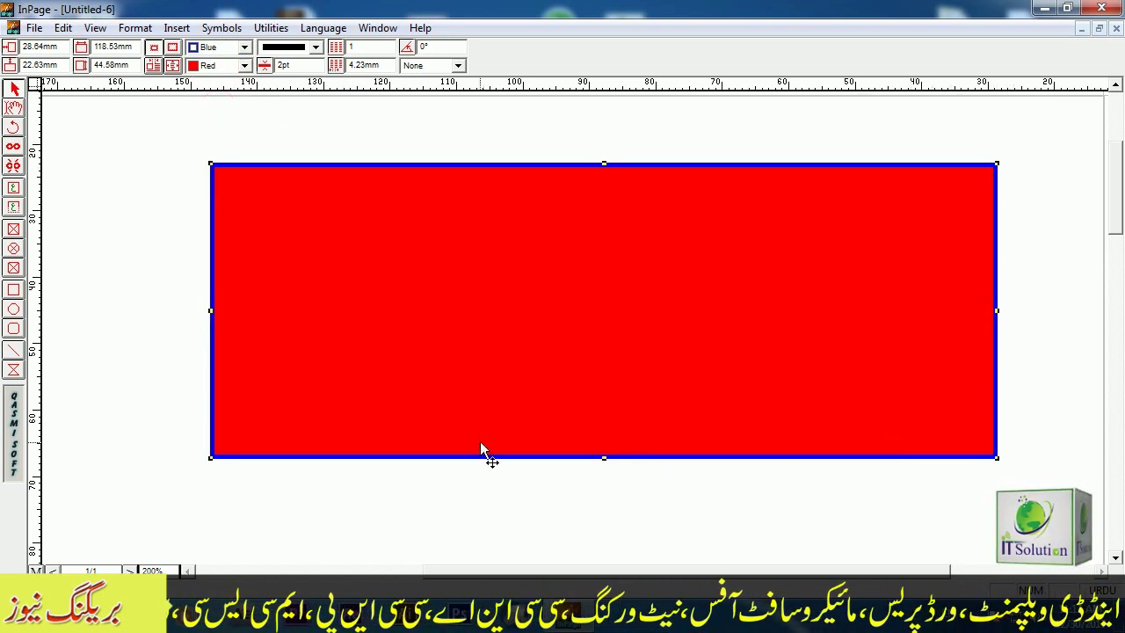
pyautogui.doubleClick(359, 47)
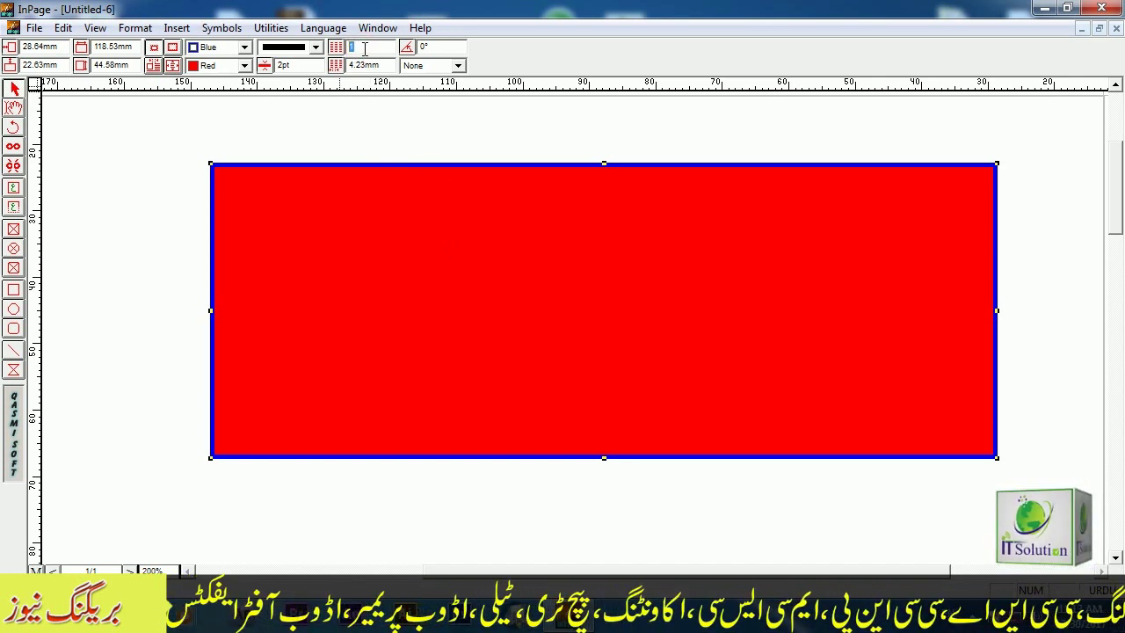
pyautogui.doubleClick(363, 49)
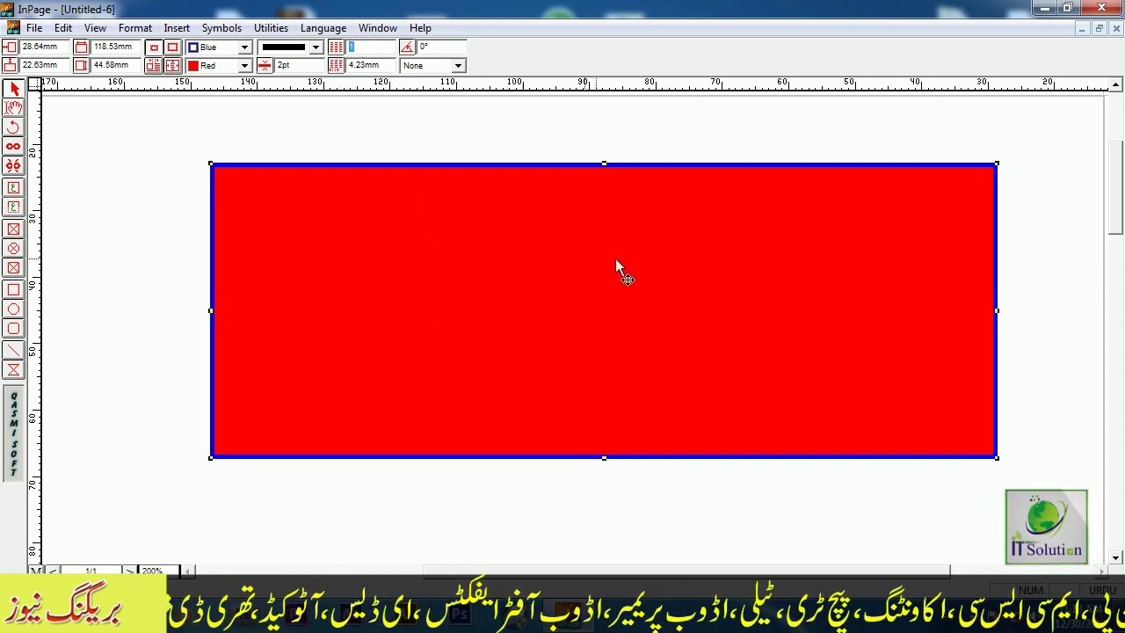
pyautogui.click(35, 27)
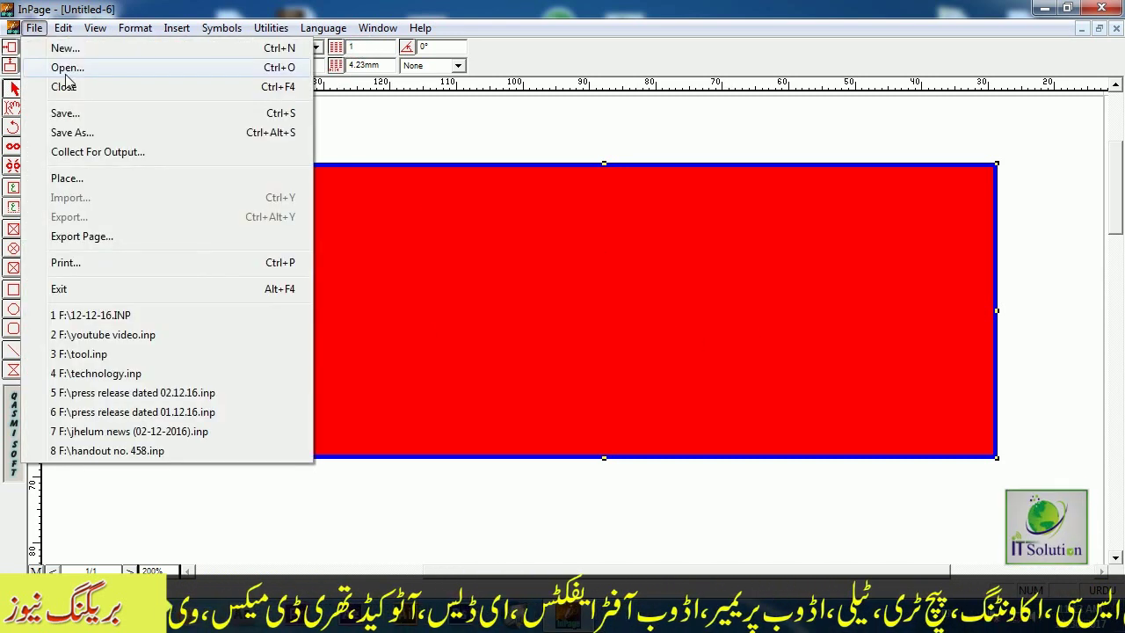
pyautogui.click(547, 367)
# - Open the SAMPLE document from the InPage 2009 Professional folder in Program Files (x86) on drive C
pyautogui.click(34, 27)
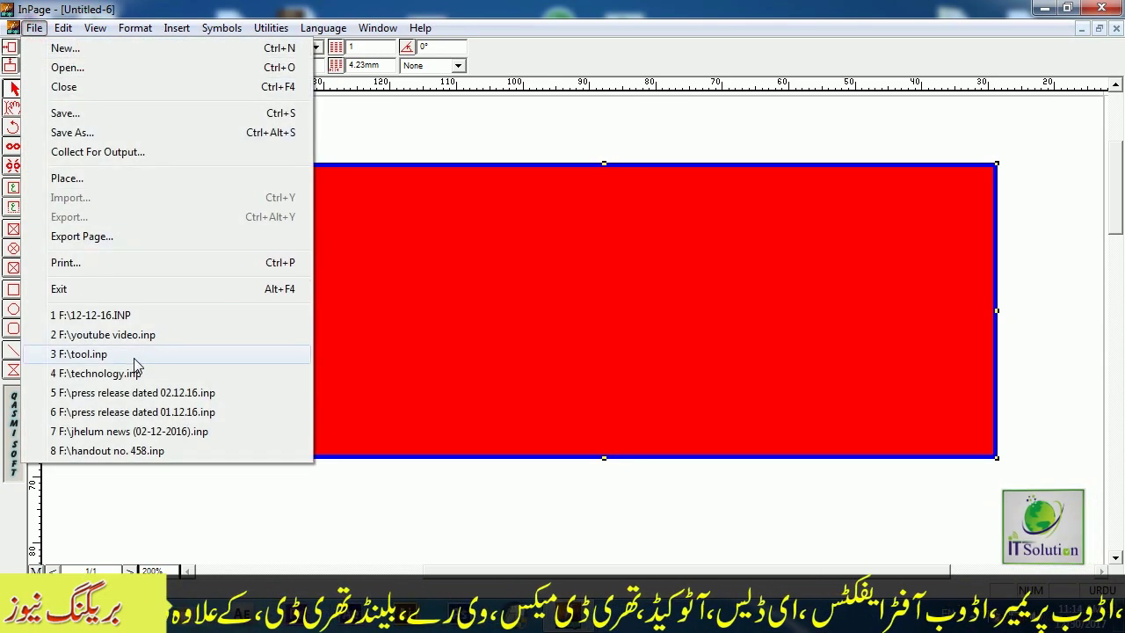
pyautogui.click(79, 68)
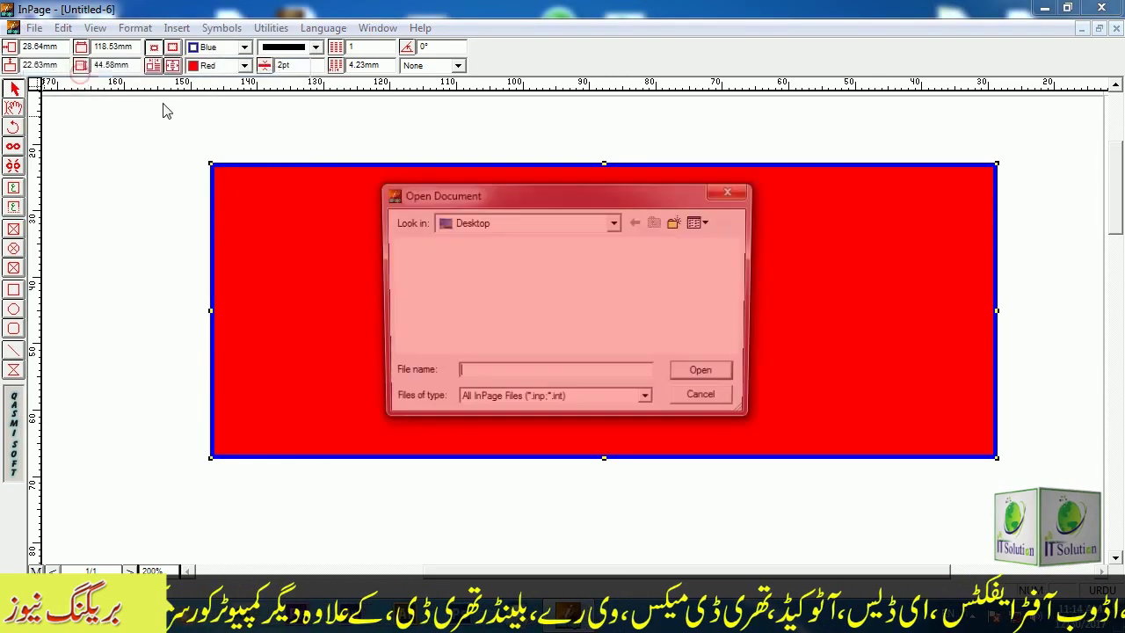
pyautogui.click(615, 223)
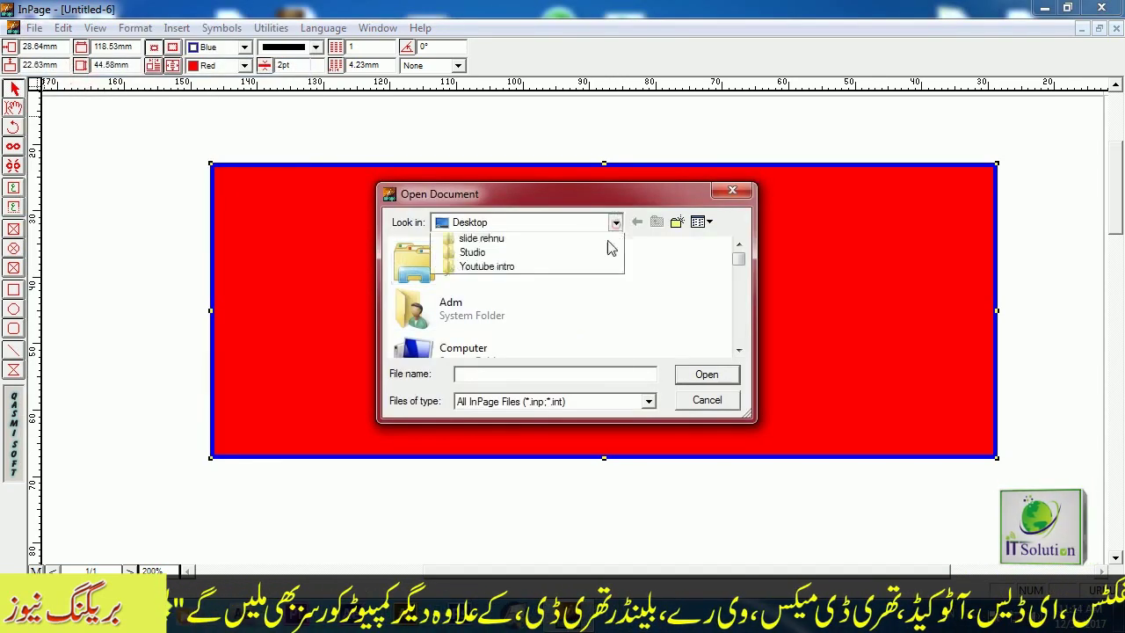
pyautogui.click(537, 313)
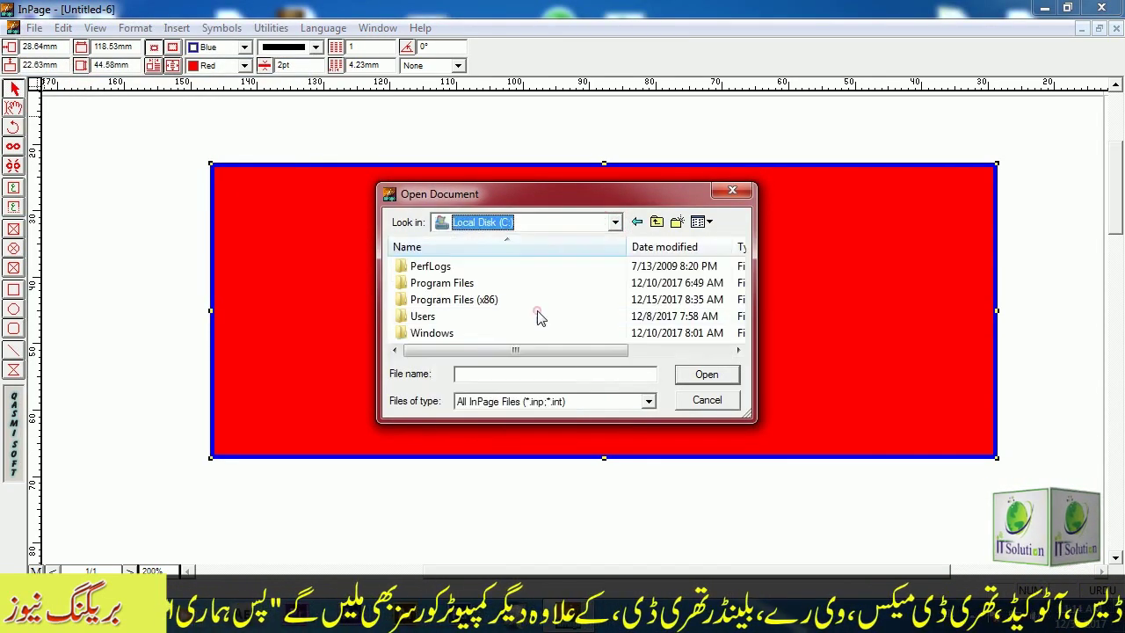
pyautogui.doubleClick(470, 299)
pyautogui.click(459, 332)
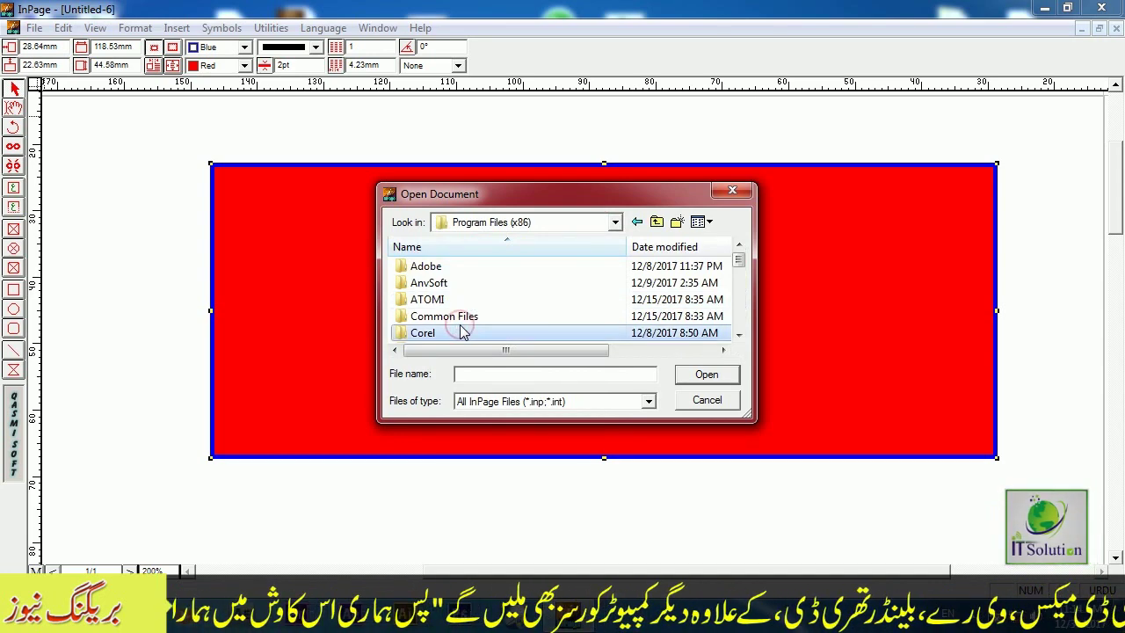
pyautogui.press('i')
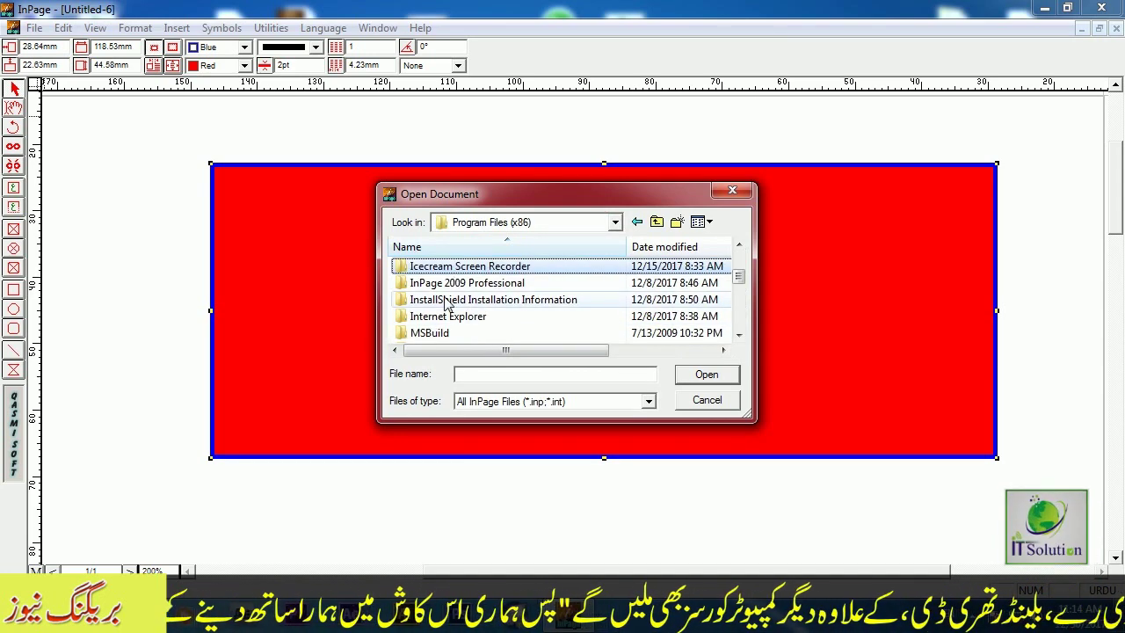
pyautogui.doubleClick(443, 283)
pyautogui.click(437, 301)
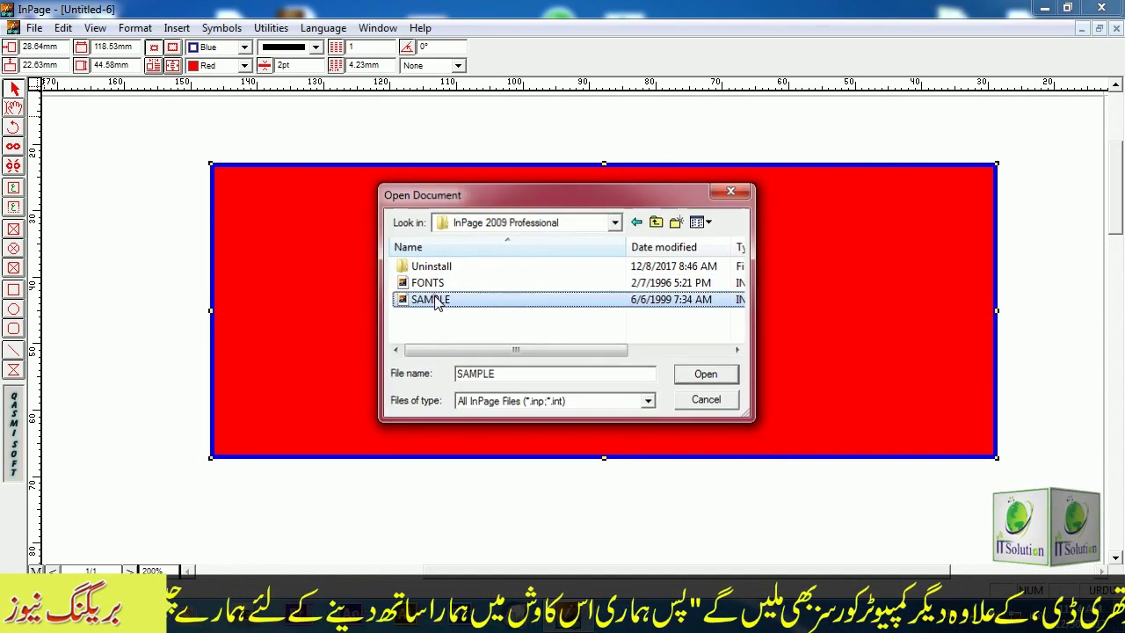
pyautogui.doubleClick(437, 300)
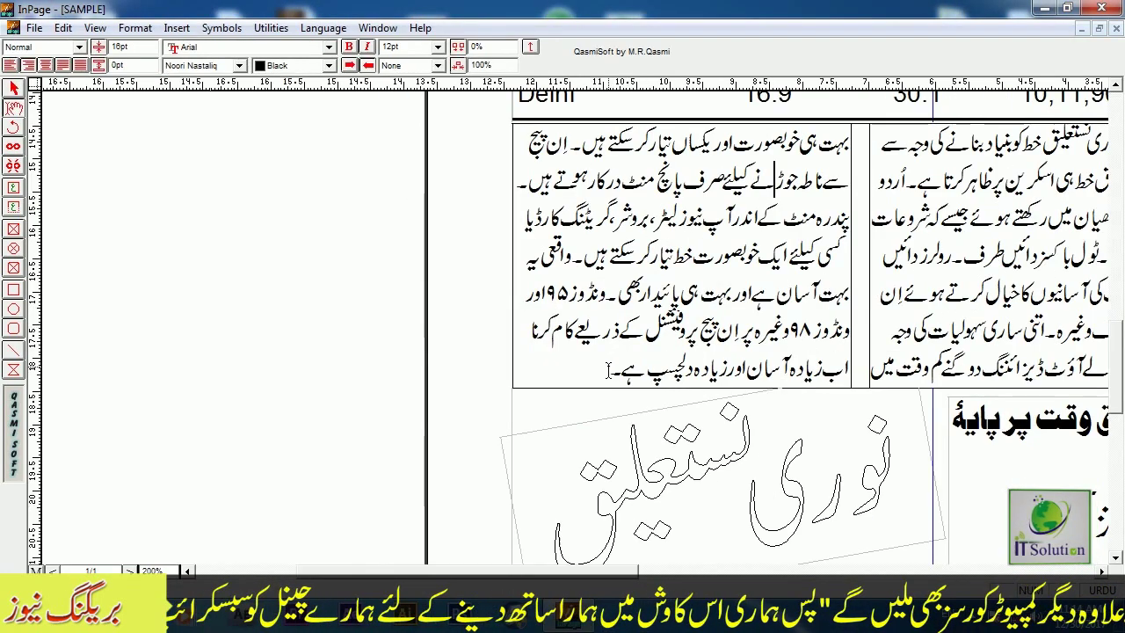
# - Copy the whole Urdu paragraph directly above the tilted outline lettering in SAMPLE and return to the Untitled-6 document
pyautogui.moveTo(607, 370); pyautogui.dragTo(848, 149)
pyautogui.rightClick(811, 164)
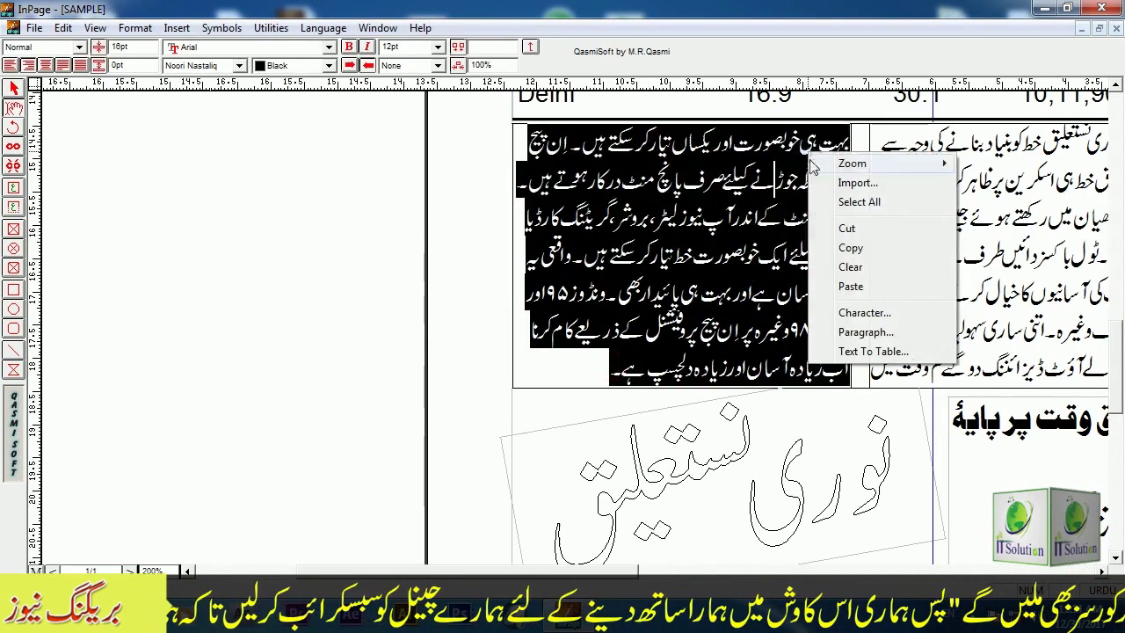
pyautogui.click(897, 250)
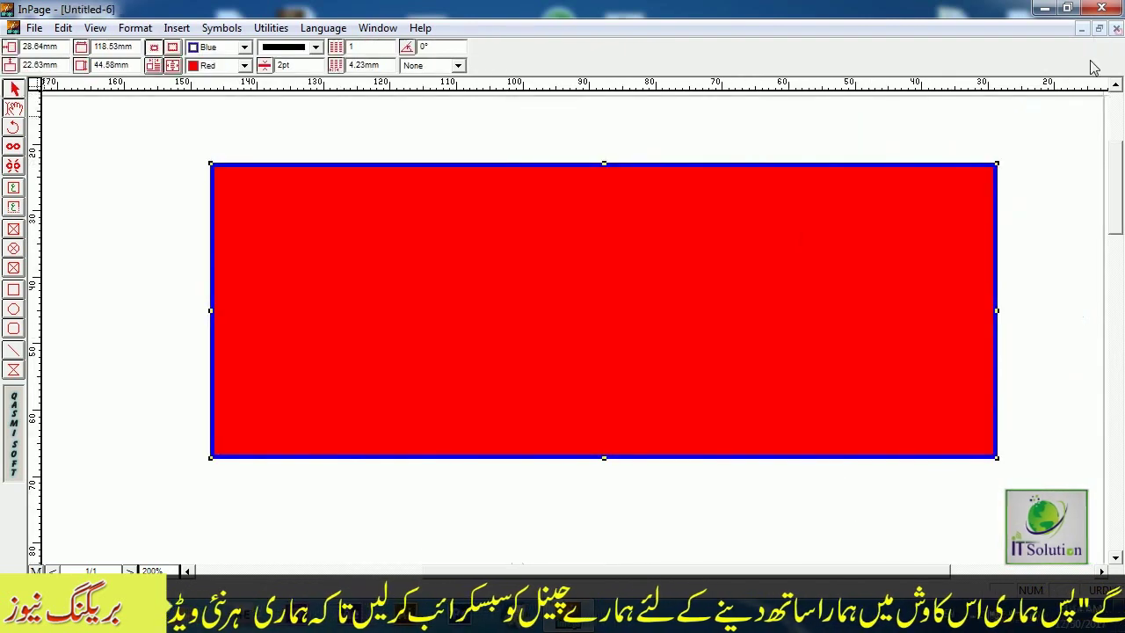
# - Place the text cursor inside the red text box and paste the copied paragraph twice
pyautogui.click(13, 107)
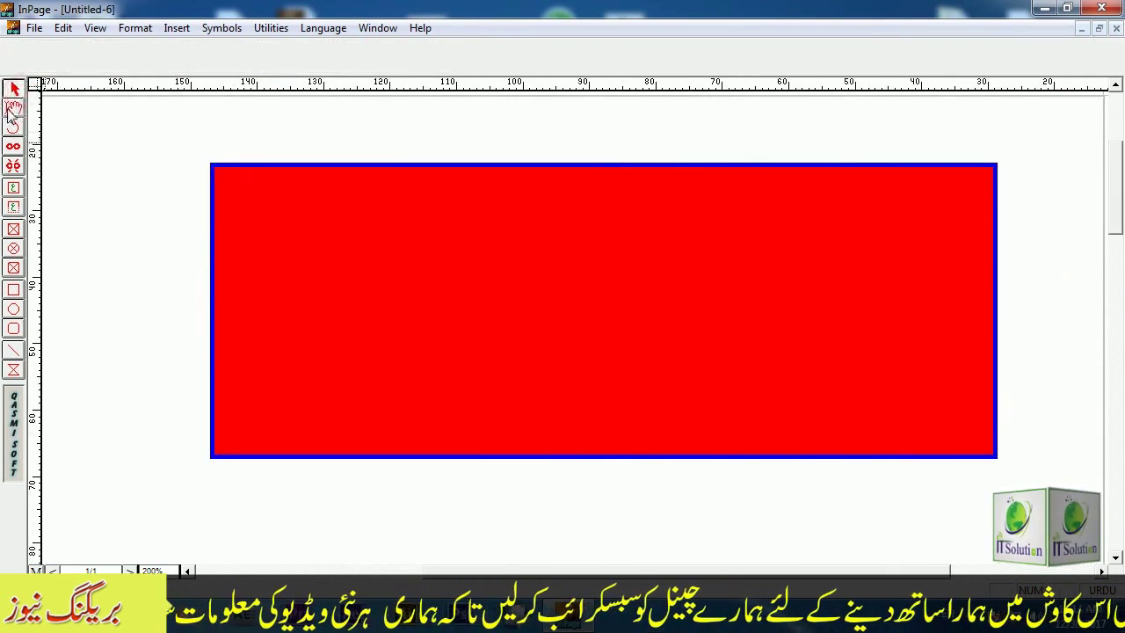
pyautogui.click(867, 279)
pyautogui.click(970, 194)
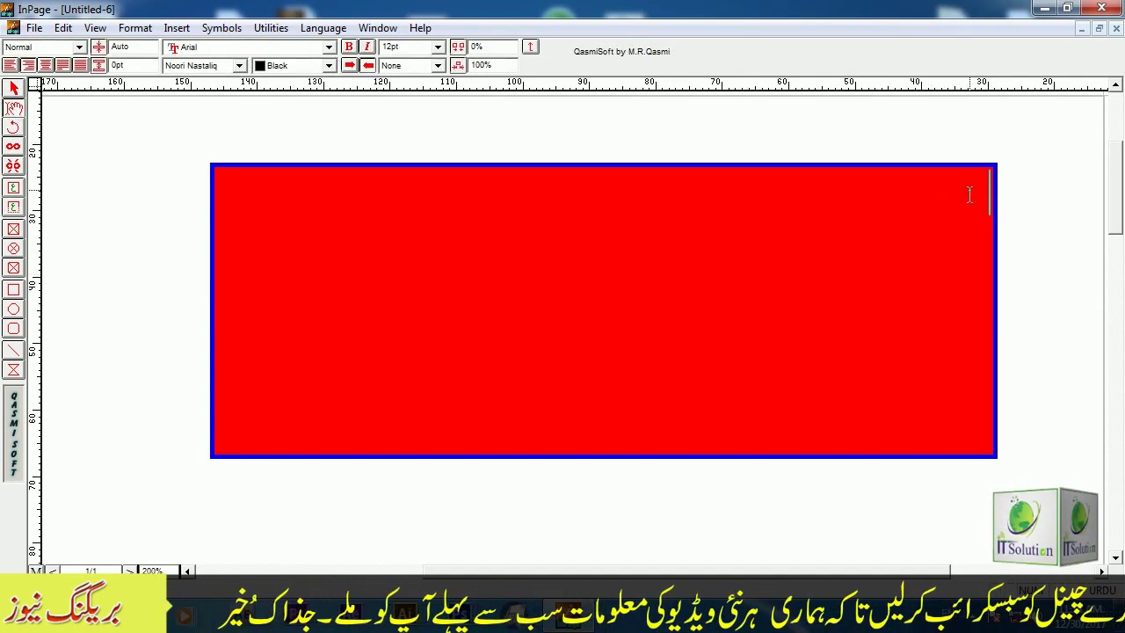
pyautogui.hotkey('ctrl', 'v')
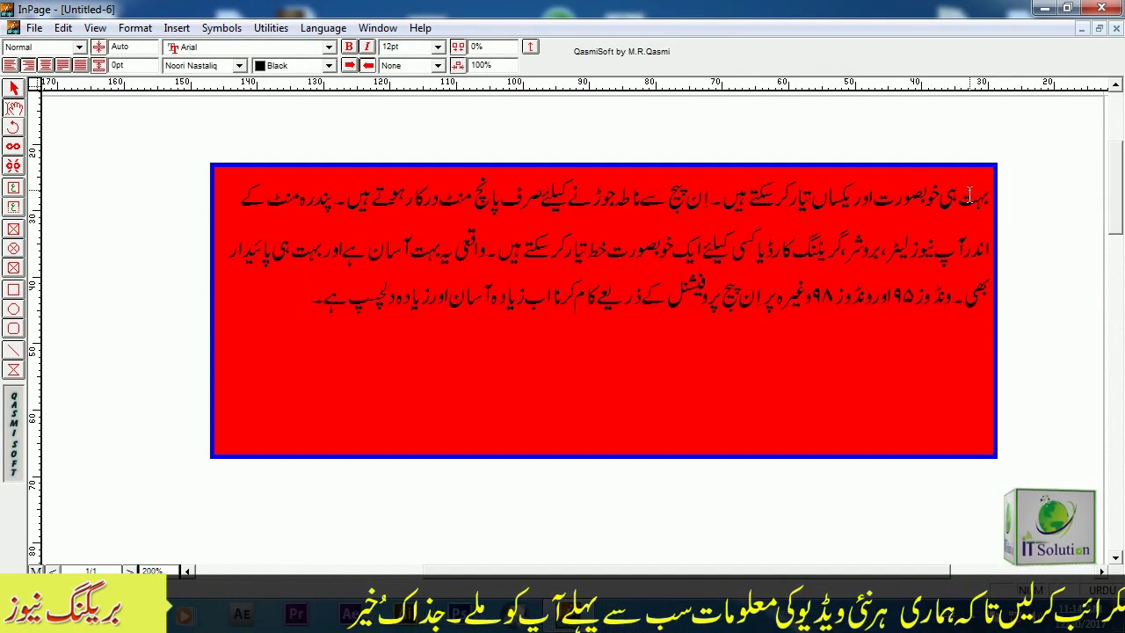
pyautogui.hotkey('ctrl', 'v')
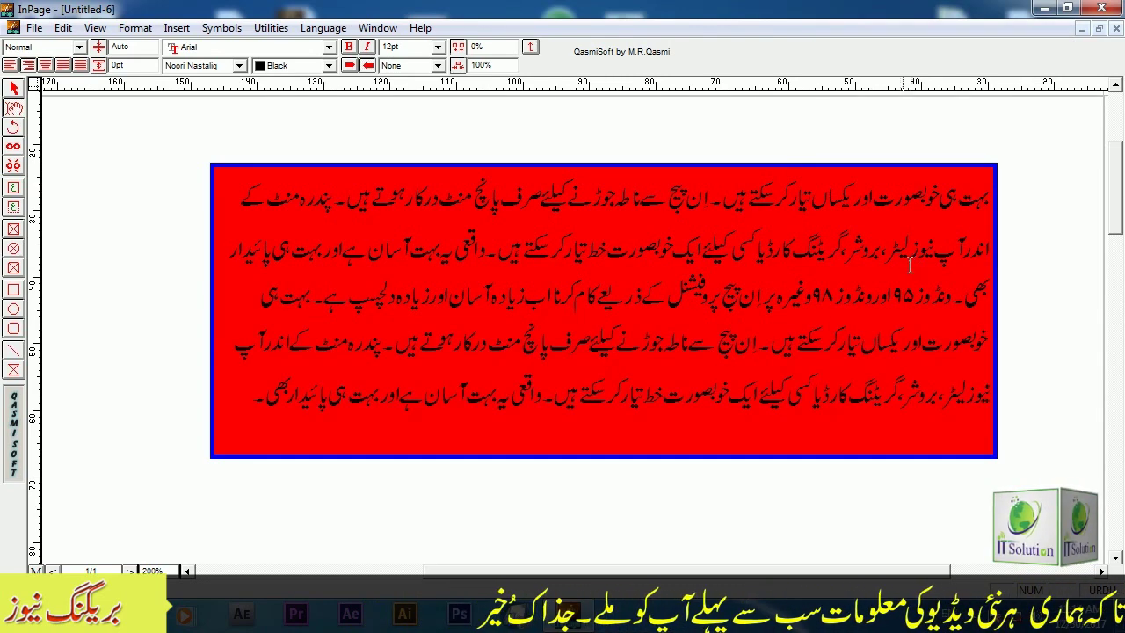
# - Select all the text in the red text box and set its font size to 10 pt
pyautogui.doubleClick(809, 299)
pyautogui.hotkey('ctrl', 'a')
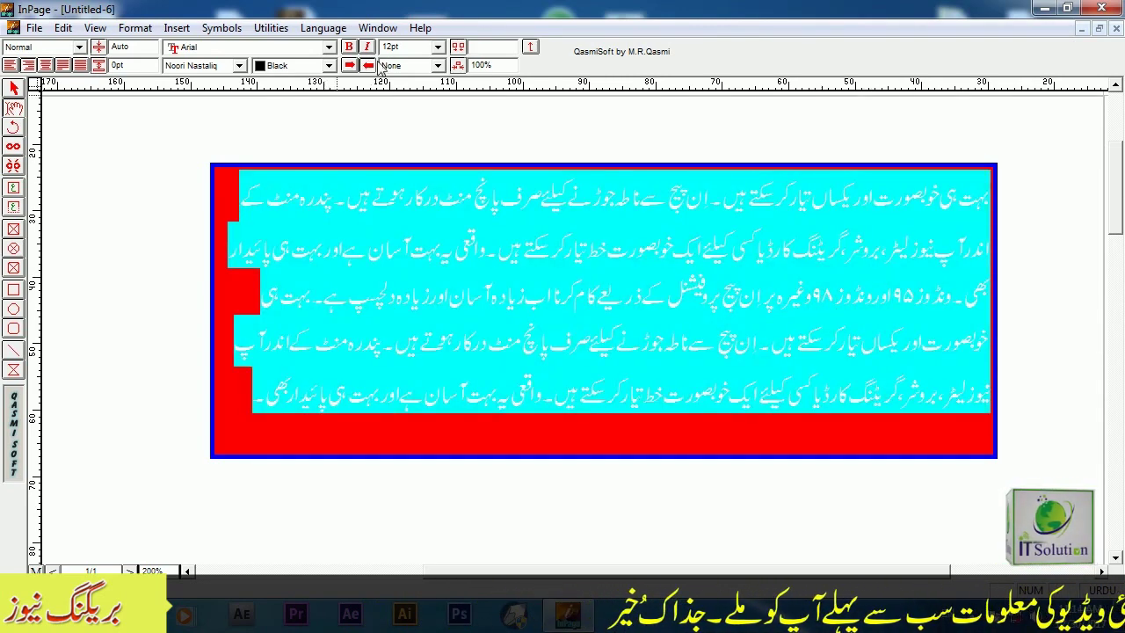
pyautogui.click(438, 47)
pyautogui.click(424, 79)
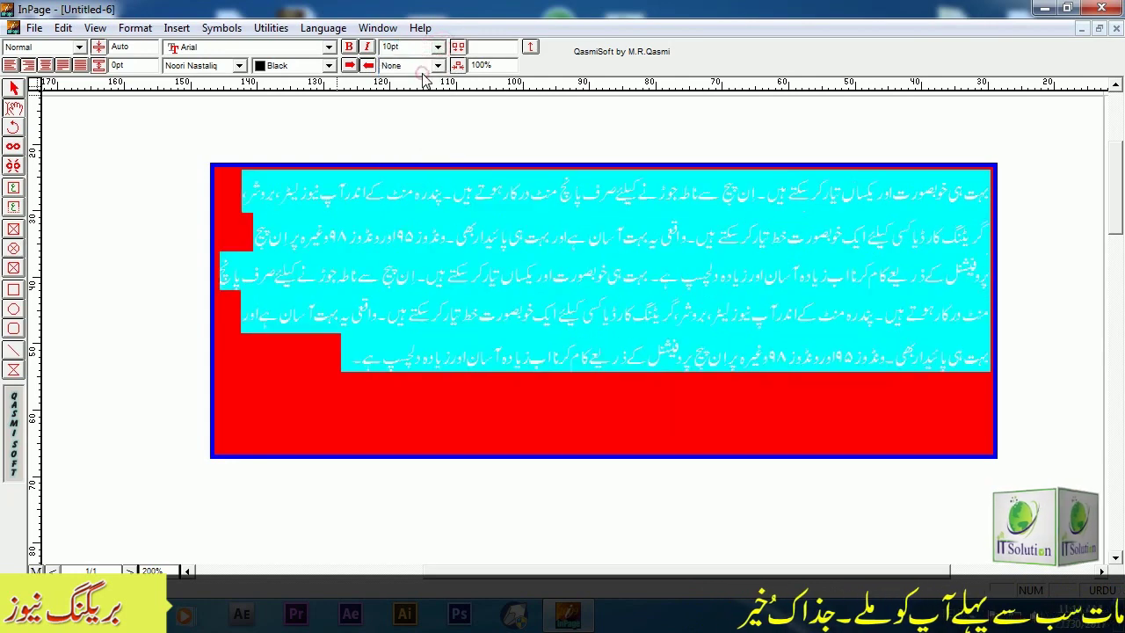
# - Select the red text box as an object and set its number of columns to 3
pyautogui.click(13, 93)
pyautogui.click(770, 215)
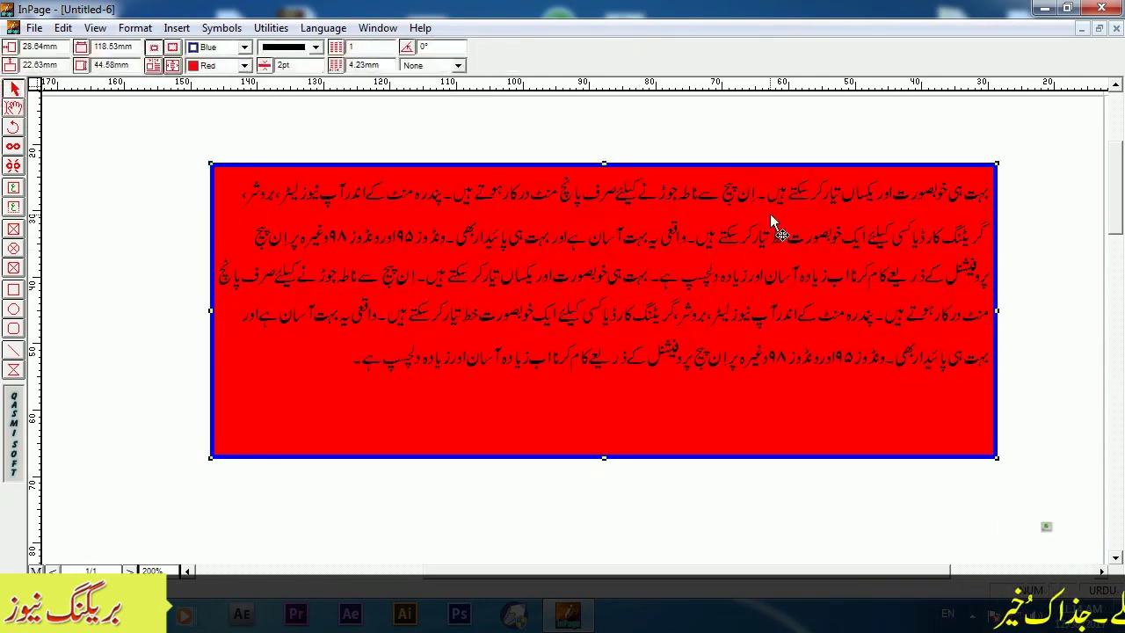
pyautogui.click(354, 46)
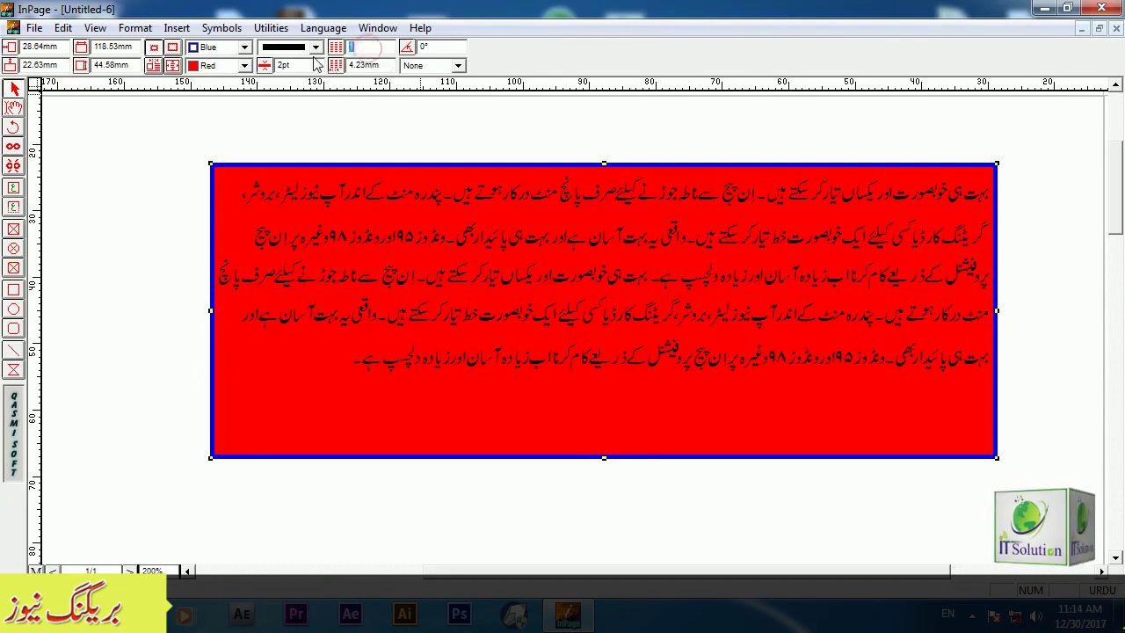
pyautogui.write('3')
pyautogui.press('Return')
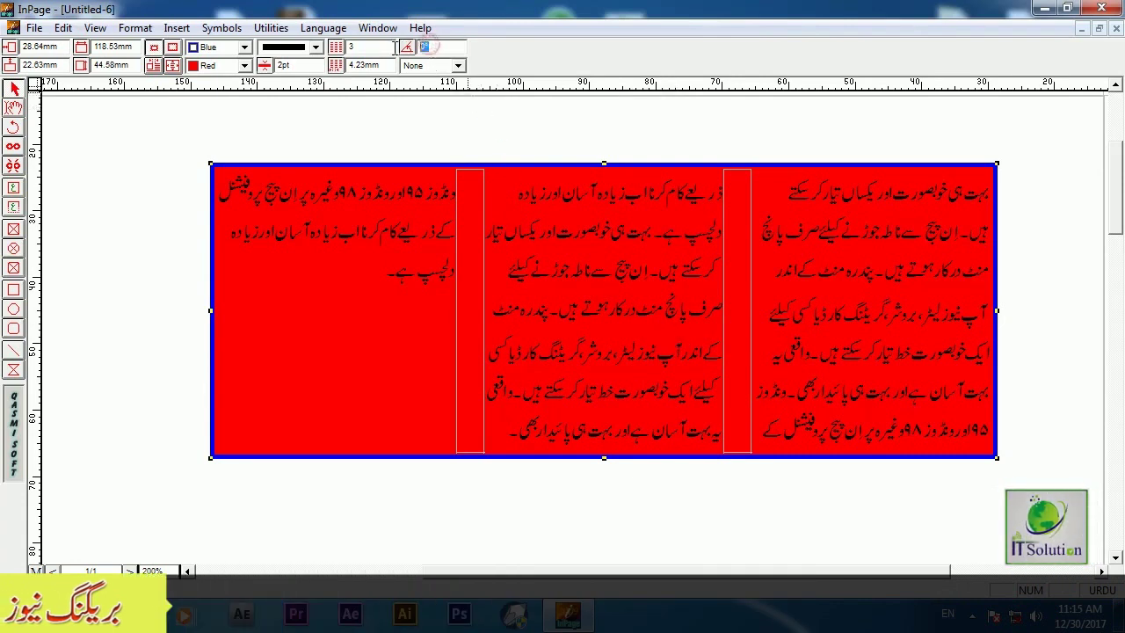
# - Set the rotation angle of the three-column text box to 90°
pyautogui.moveTo(435, 48); pyautogui.dragTo(394, 48)
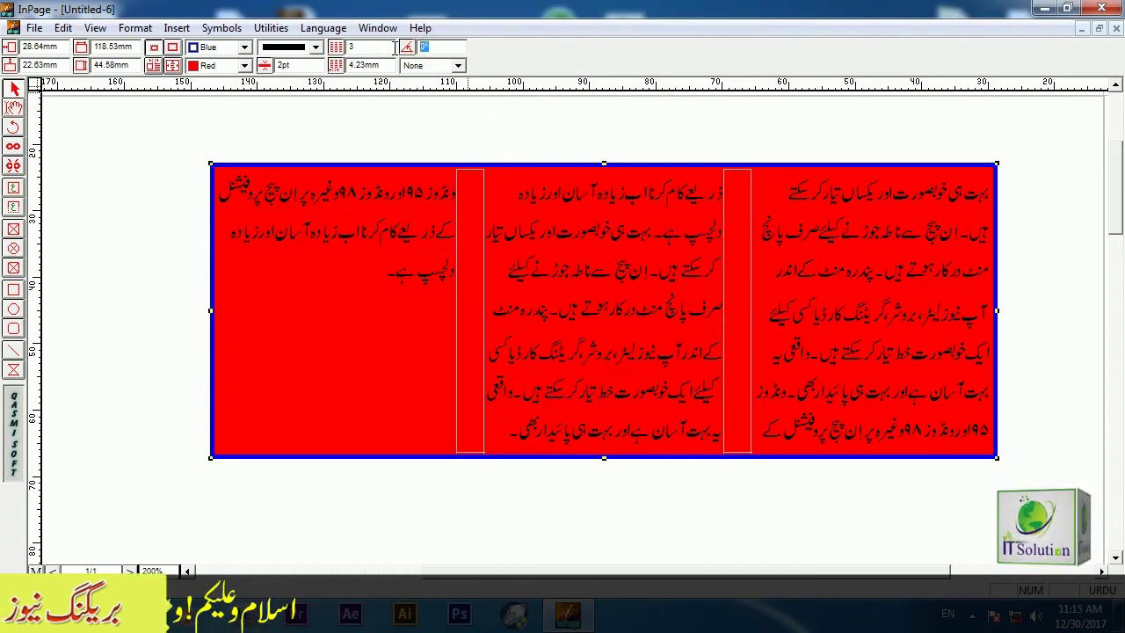
pyautogui.write('90')
pyautogui.press('Return')
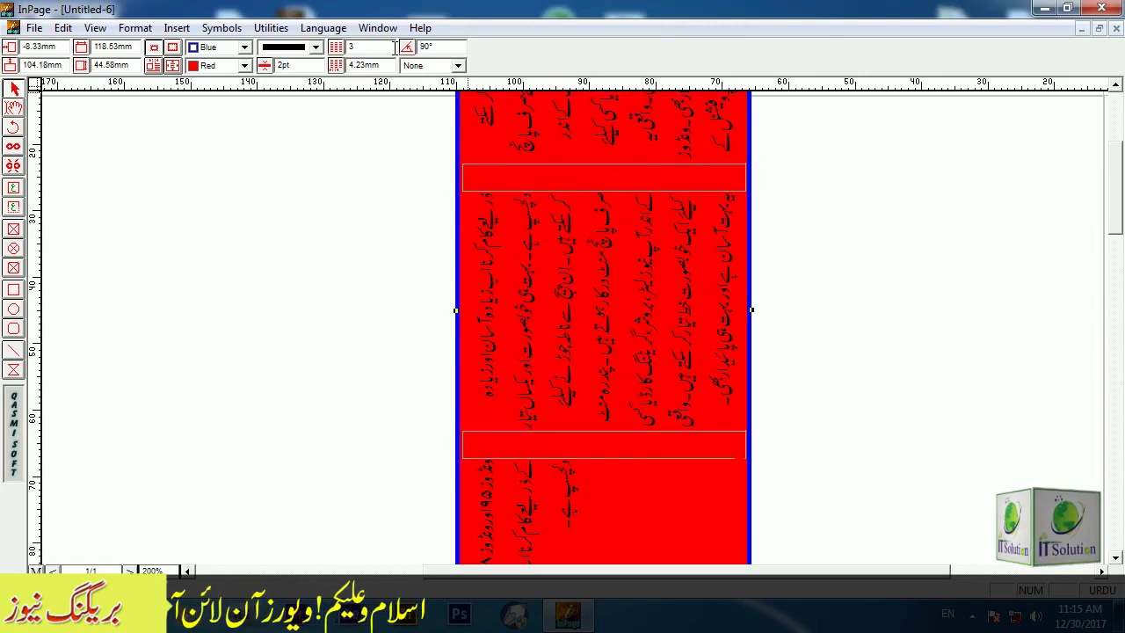
# - Set the text box's rotation angle back to 0°
pyautogui.moveTo(437, 48); pyautogui.dragTo(353, 50)
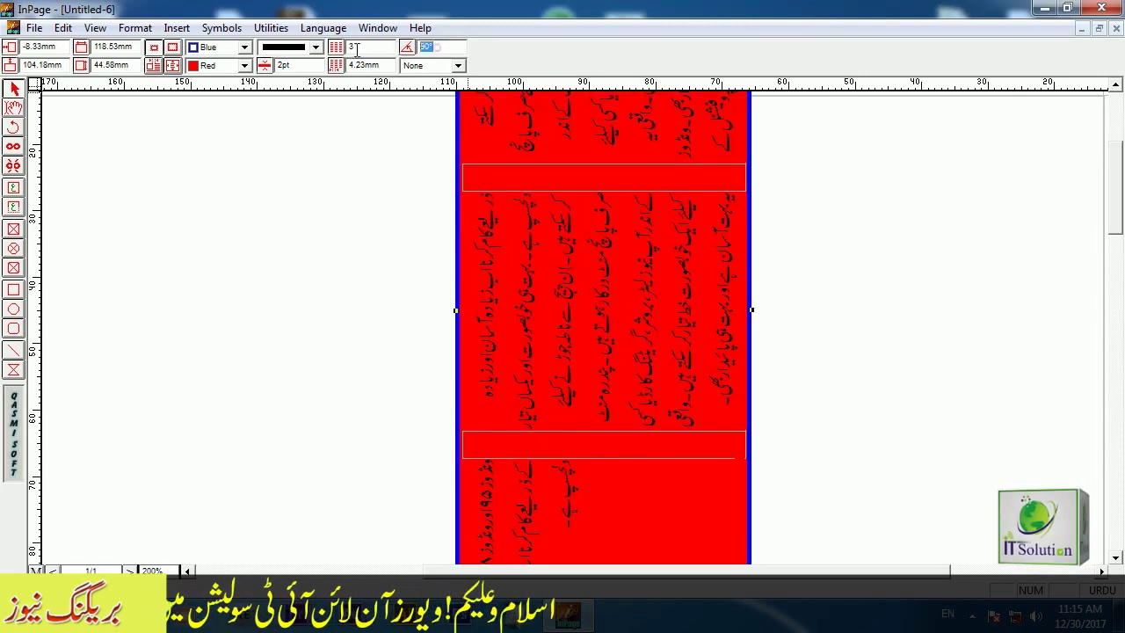
pyautogui.write('0')
pyautogui.press('Return')
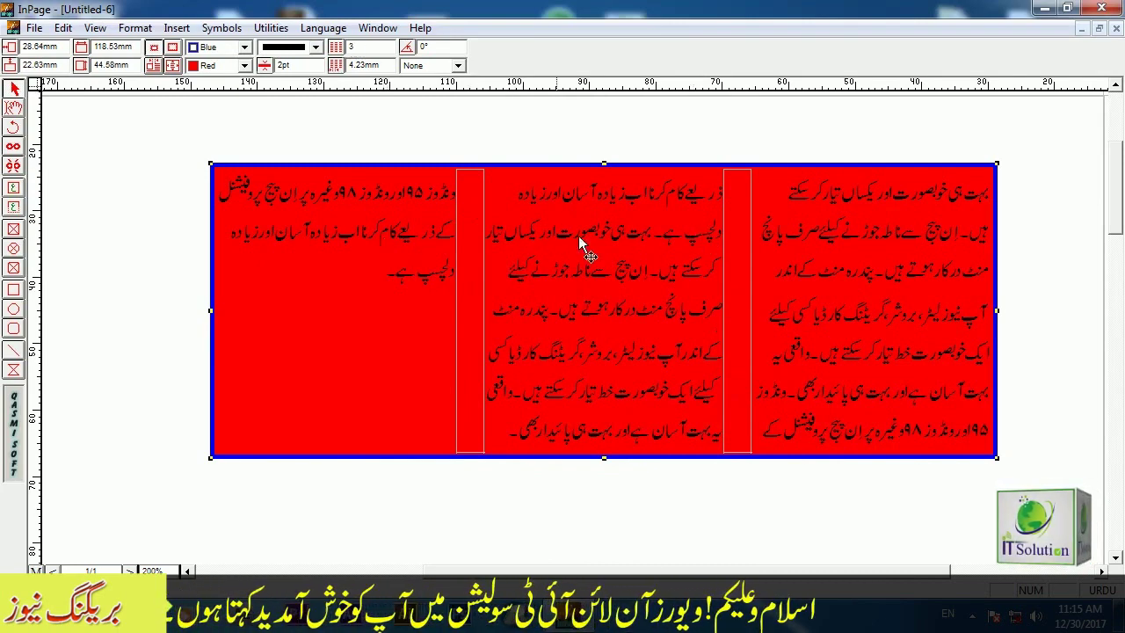
# - Try the vertical-line fill pattern on the text box, followed by the diagonal crosshatch pattern
pyautogui.click(457, 66)
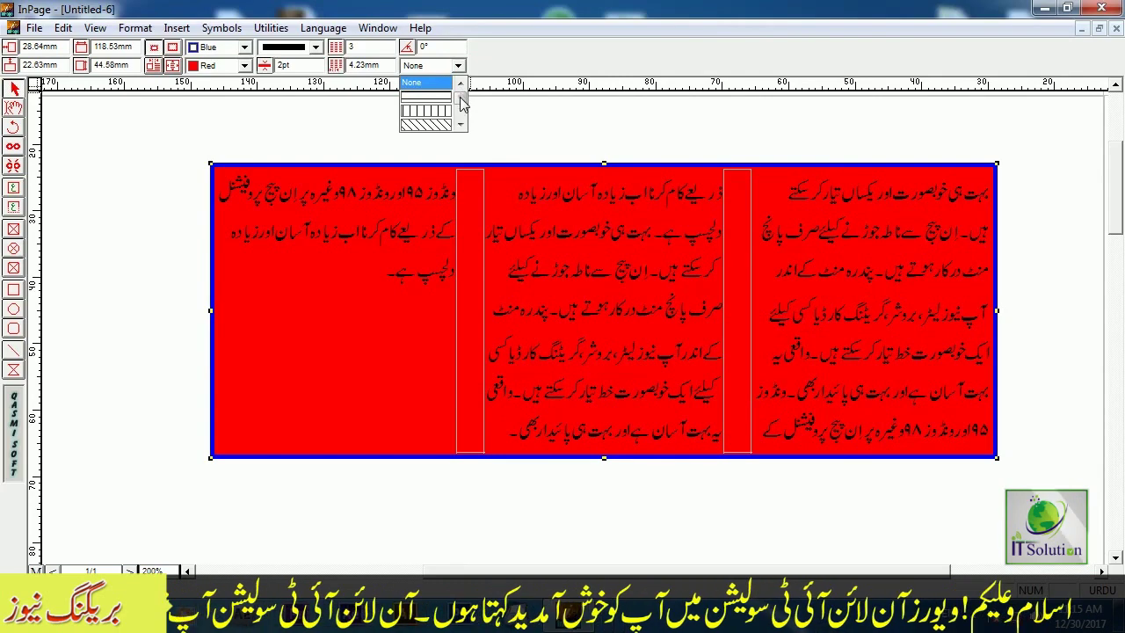
pyautogui.scroll(-1, 461, 104)
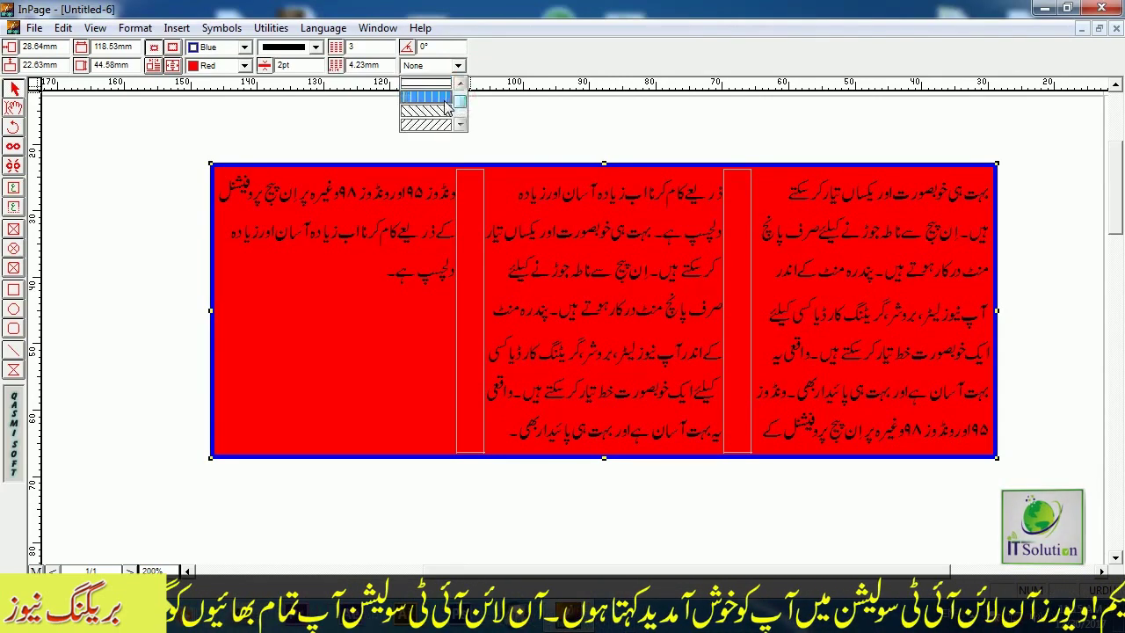
pyautogui.click(446, 101)
pyautogui.click(458, 66)
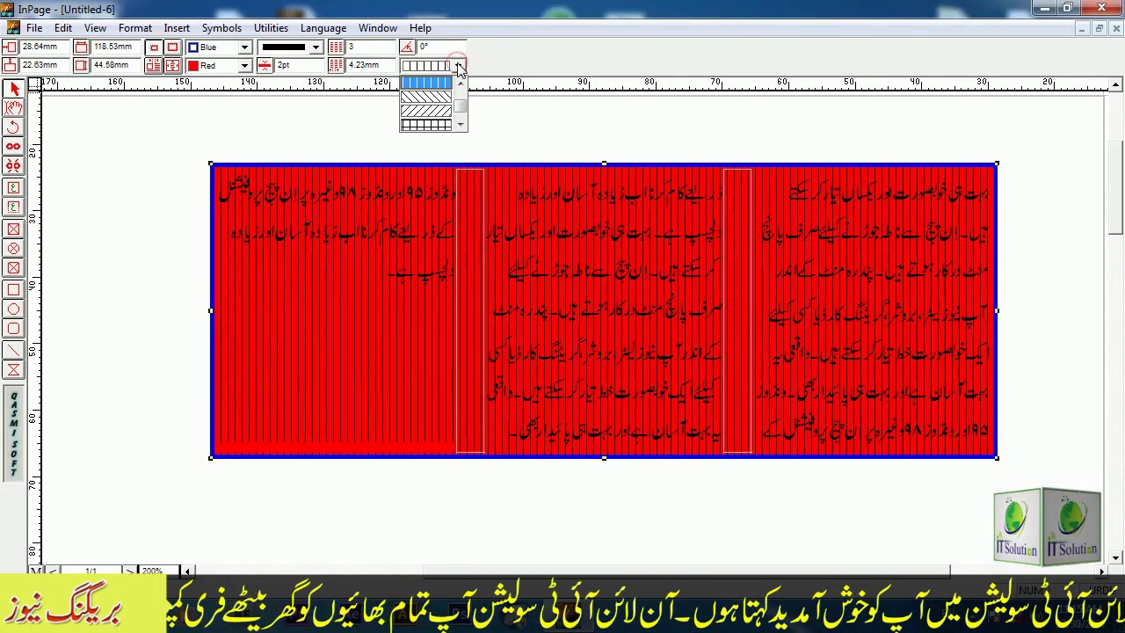
pyautogui.scroll(-2, 459, 105)
pyautogui.click(447, 128)
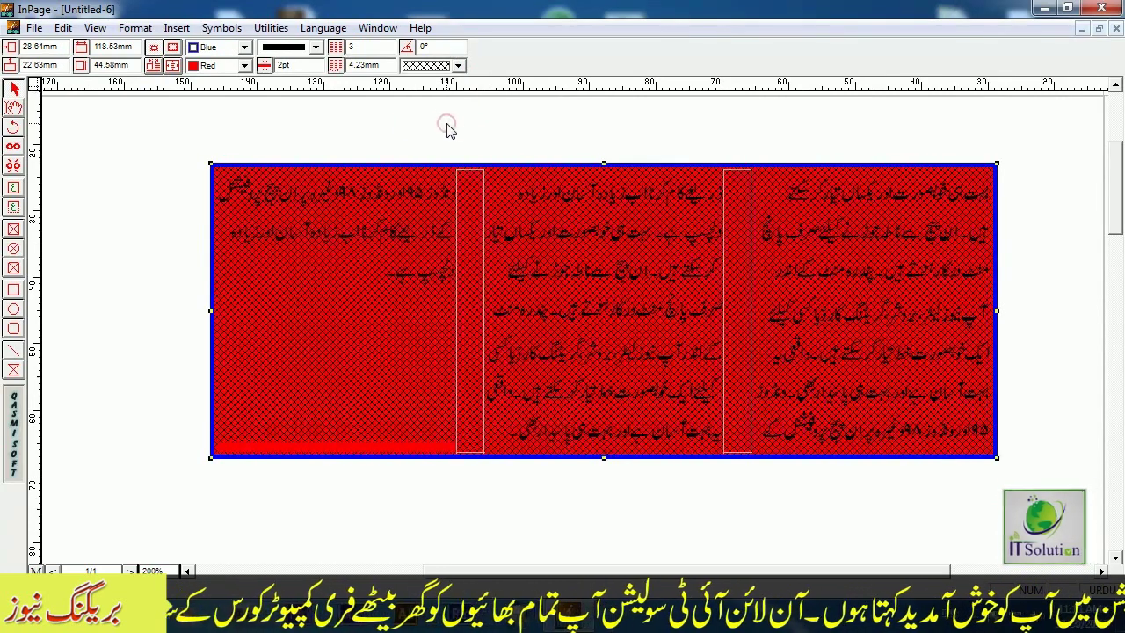
# - Reset the text box's fill pattern to None
pyautogui.click(458, 66)
pyautogui.scroll(3, 459, 97)
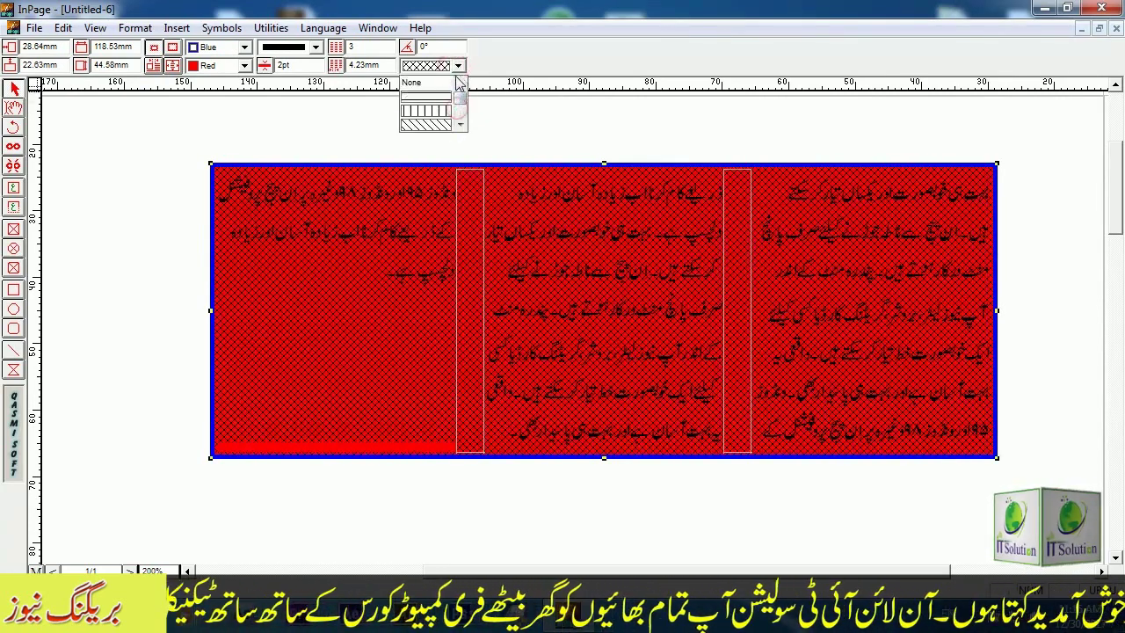
pyautogui.click(435, 81)
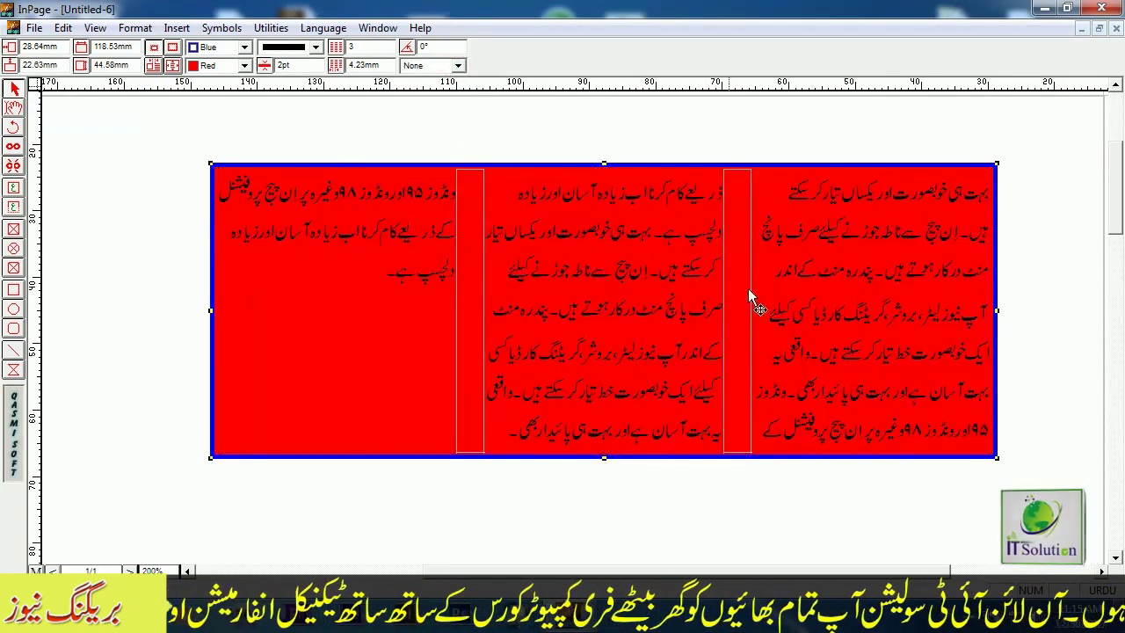
# - Delete the red text box and draw a title text box about 106 mm wide and 7 mm high in the page's upper part
pyautogui.press('Delete')
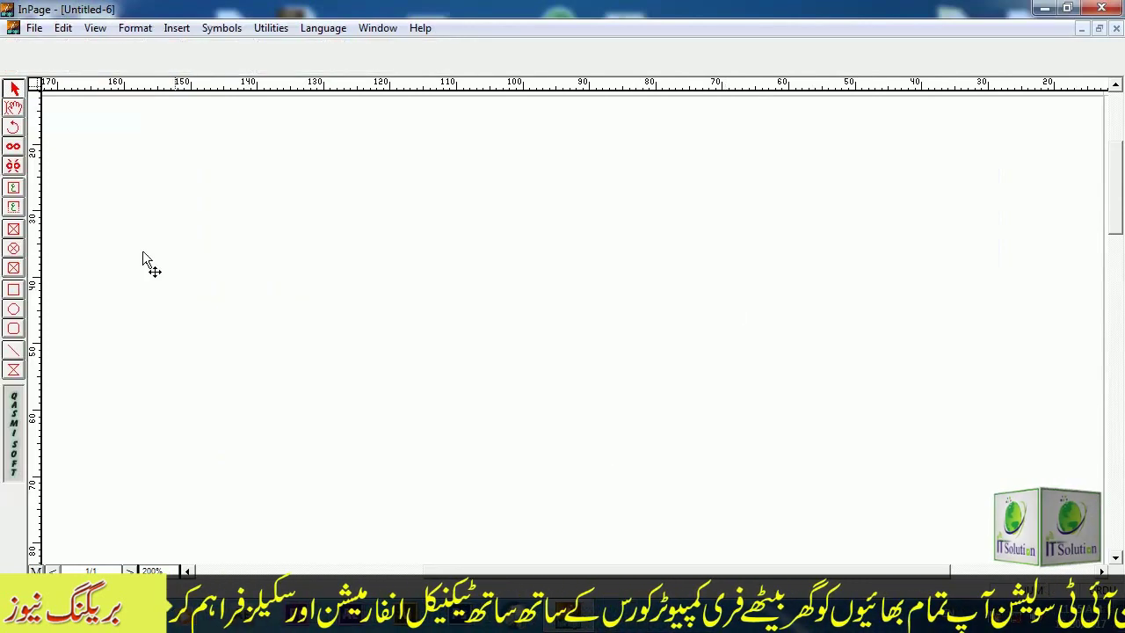
pyautogui.click(13, 209)
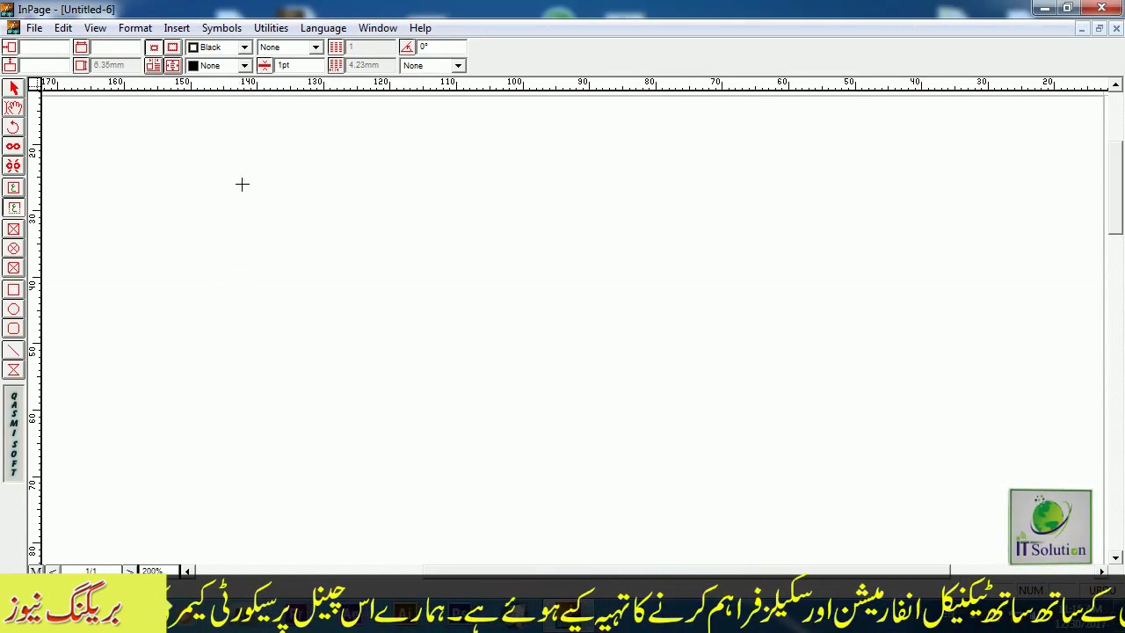
pyautogui.moveTo(242, 183); pyautogui.dragTo(948, 231)
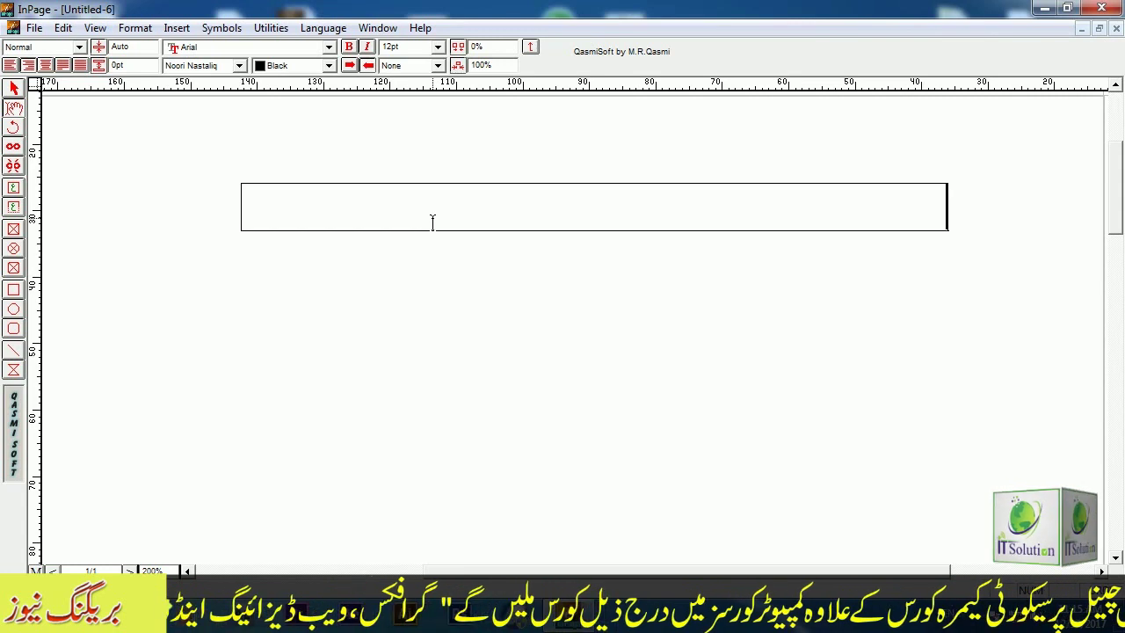
# - Paste the copied Urdu paragraph three times into the new title text box
pyautogui.hotkey('ctrl', 'v')
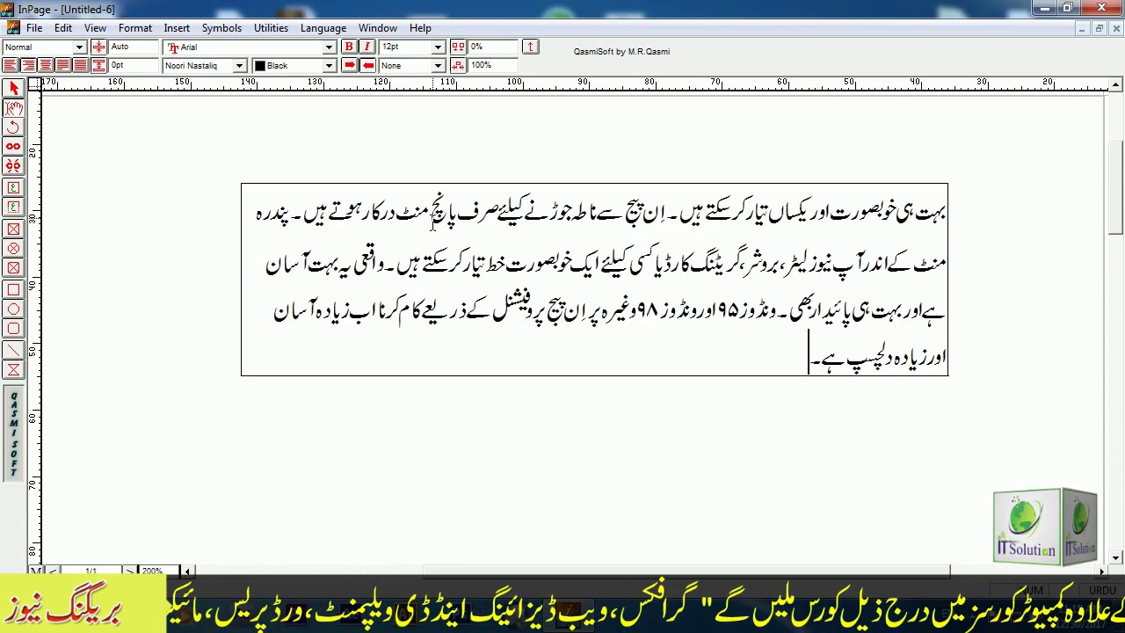
pyautogui.hotkey('ctrl', 'v')
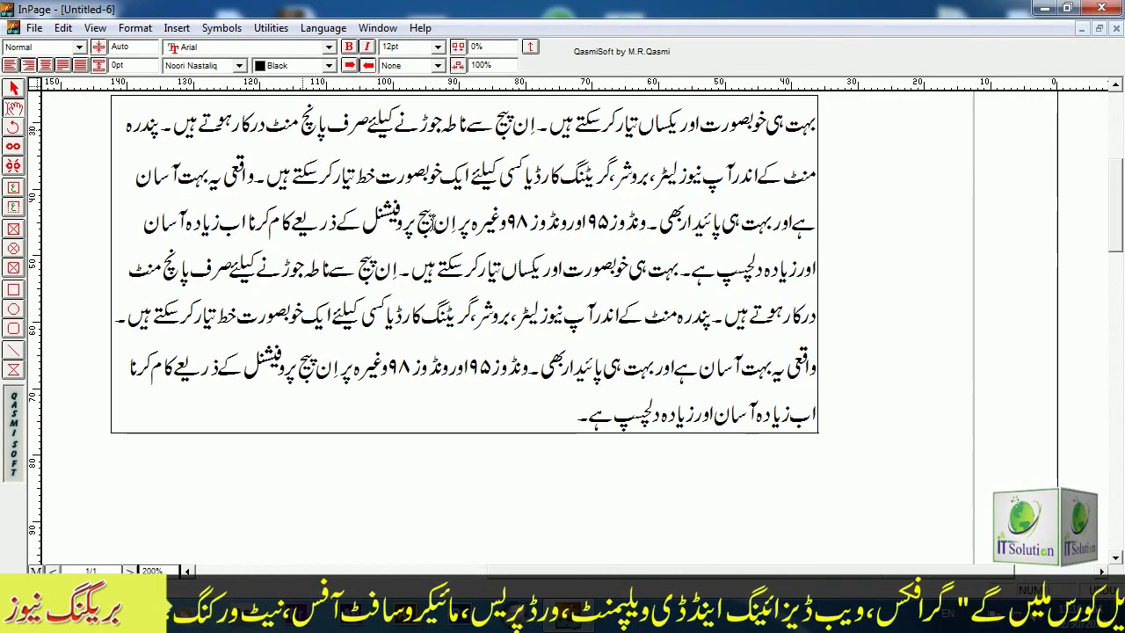
pyautogui.hotkey('ctrl', 'v')
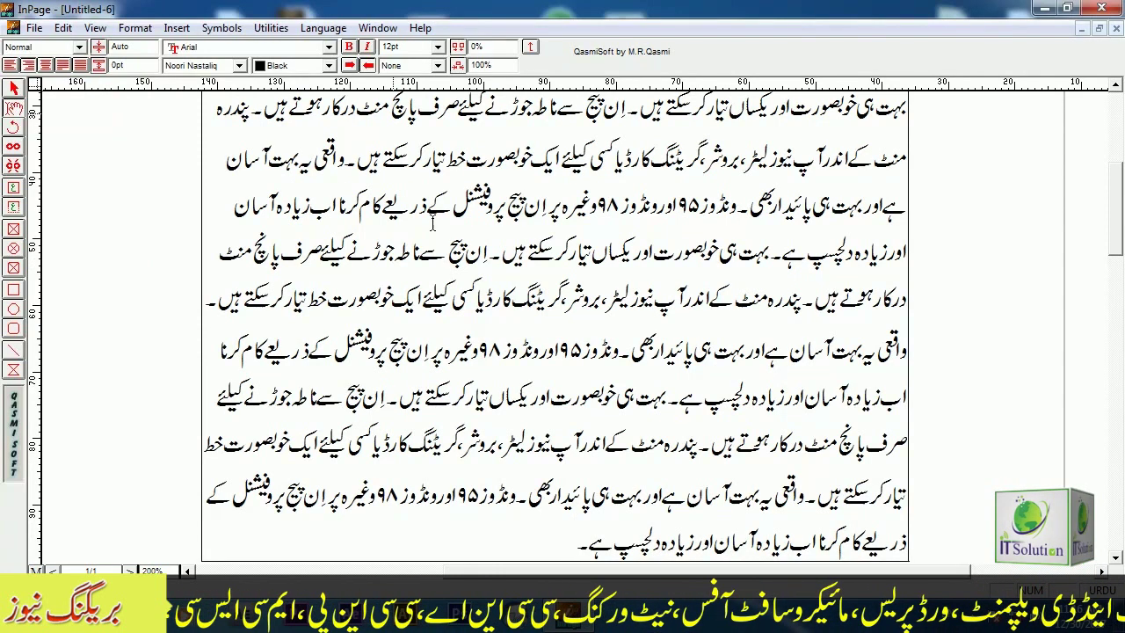
# - Delete all text following "منٹ کے" on the title text box's second line and select the box as an object
pyautogui.moveTo(555, 535); pyautogui.dragTo(857, 175)
pyautogui.press('Delete')
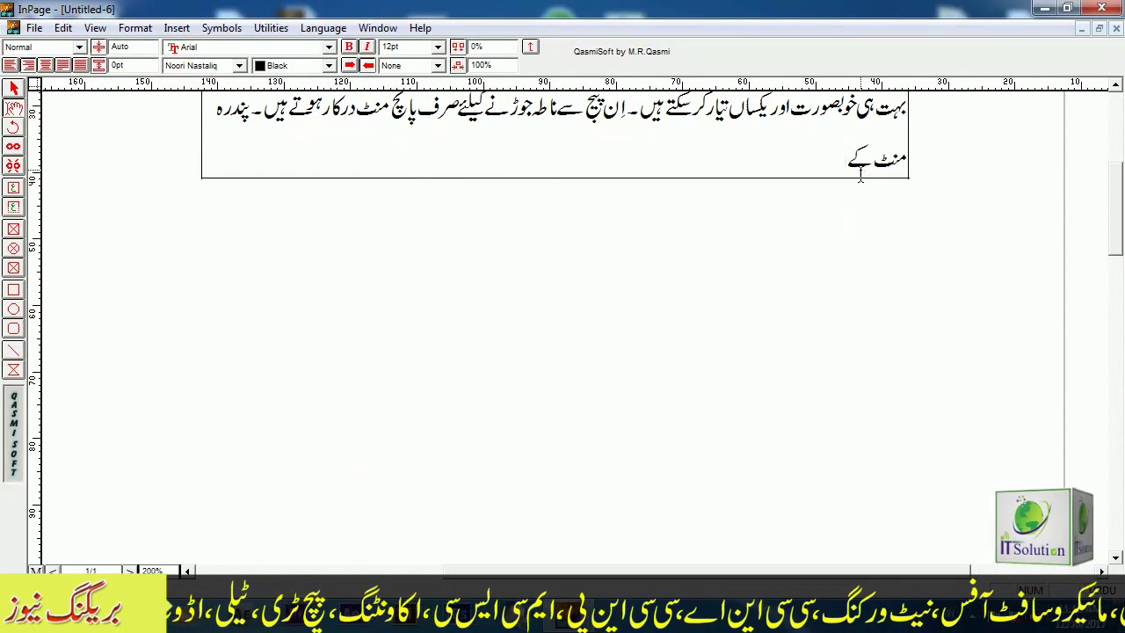
pyautogui.moveTo(1112, 244); pyautogui.dragTo(1113, 186)
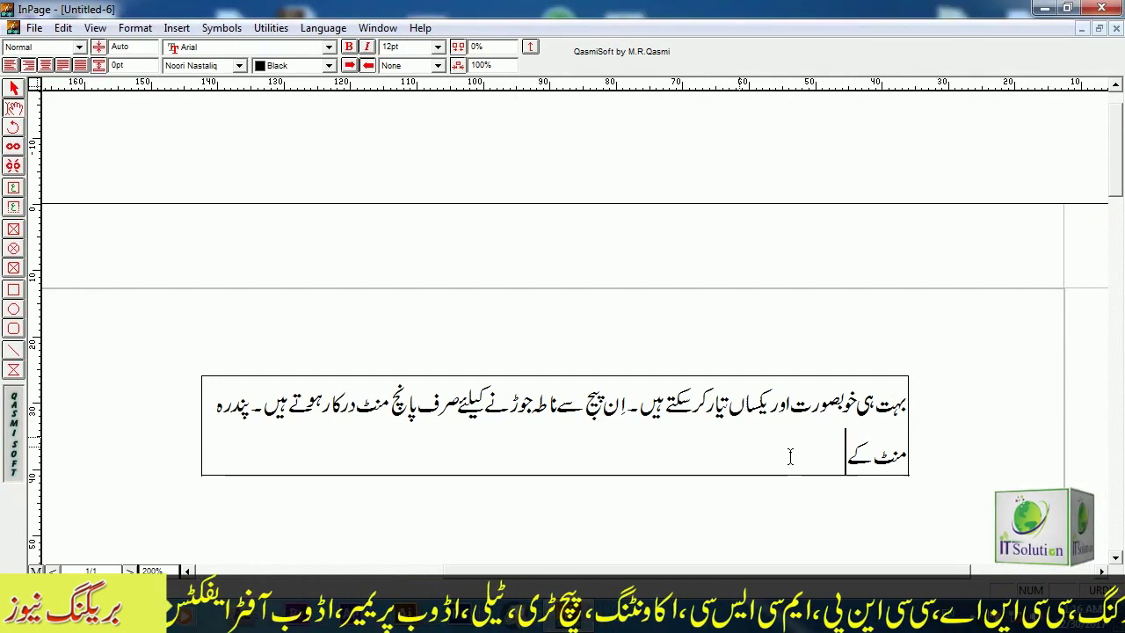
pyautogui.click(13, 88)
pyautogui.click(442, 414)
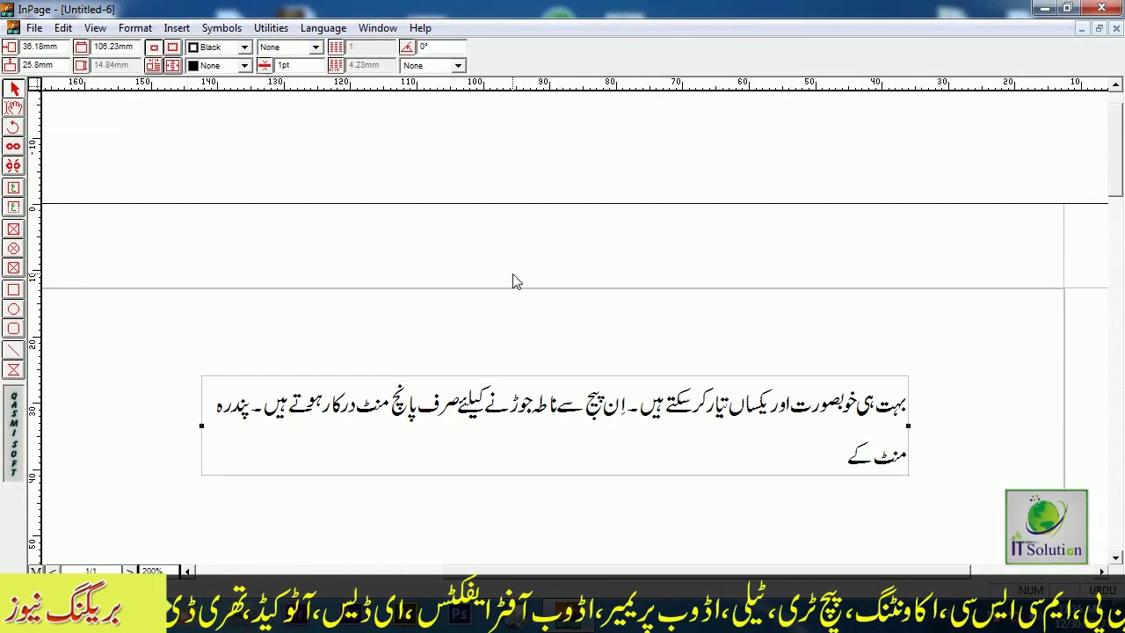
# - Draw a rectangular picture box about 41 mm wide and 21 mm high below the title text box
pyautogui.moveTo(1110, 172); pyautogui.dragTo(1116, 233)
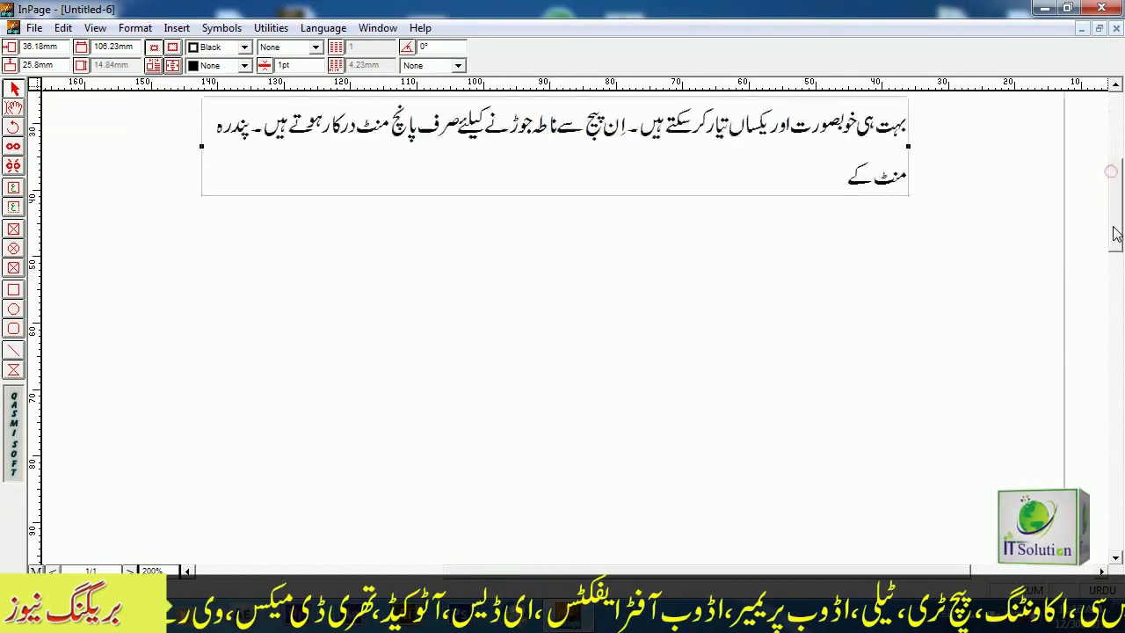
pyautogui.click(14, 230)
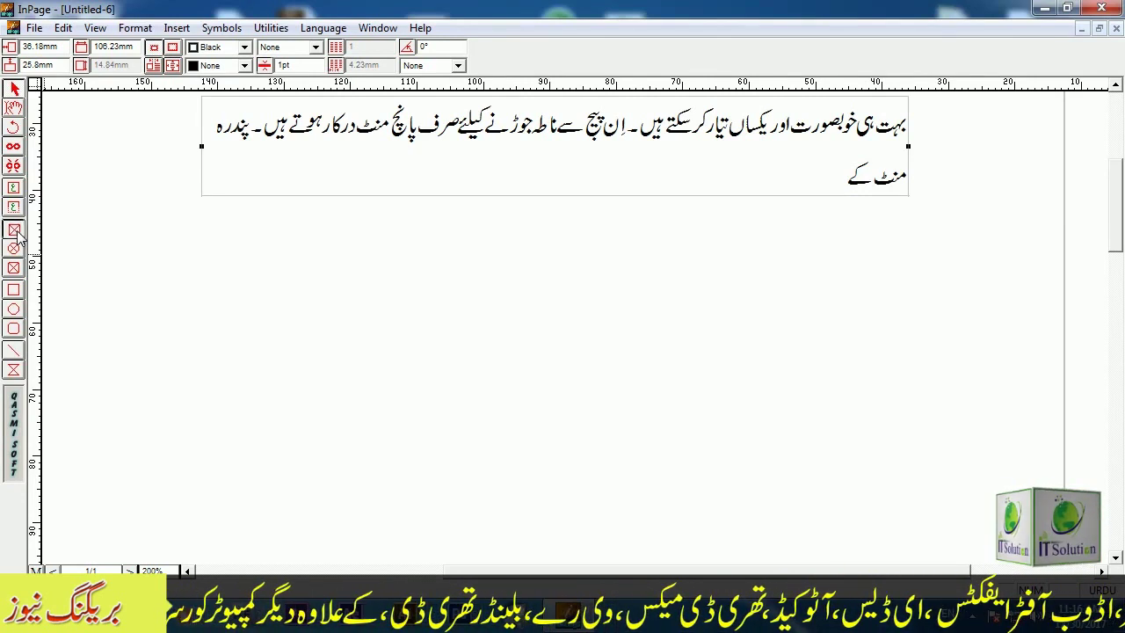
pyautogui.moveTo(296, 252); pyautogui.dragTo(566, 392)
# - Import Chrysanthemum.jpg from the Pictures library into the new picture box, with the file preview enabled
pyautogui.rightClick(414, 297)
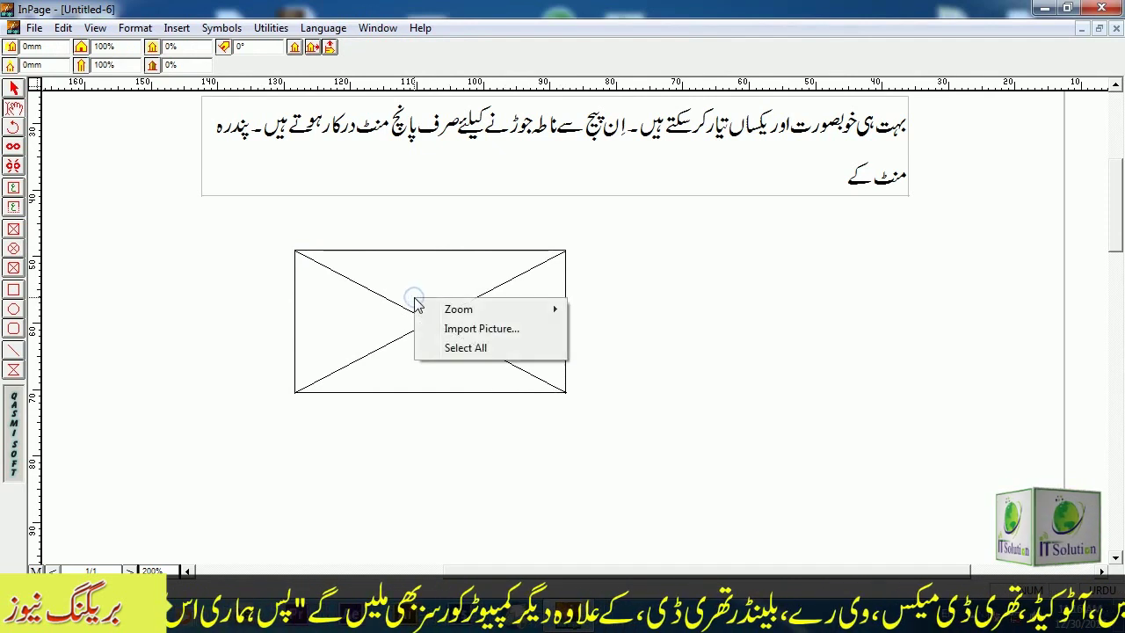
pyautogui.click(463, 332)
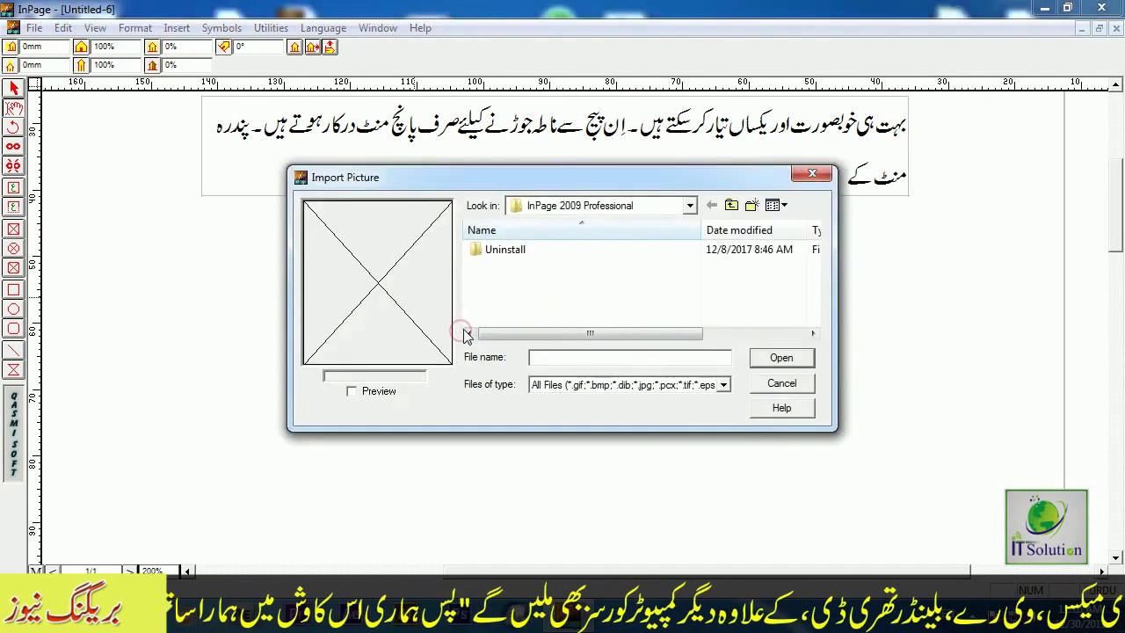
pyautogui.click(353, 392)
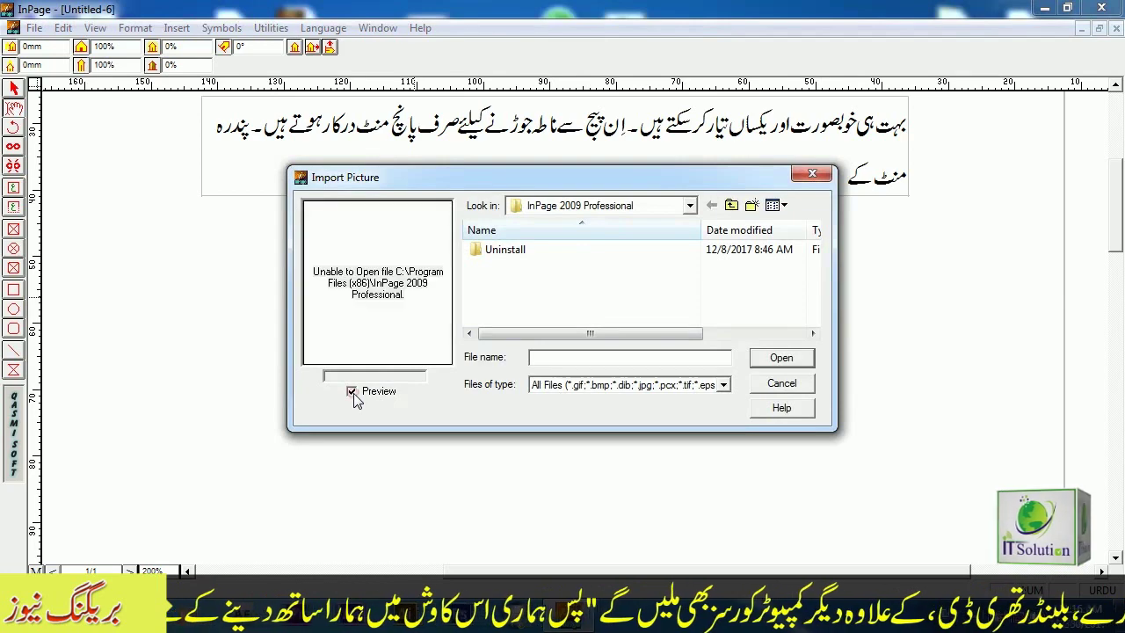
pyautogui.click(691, 206)
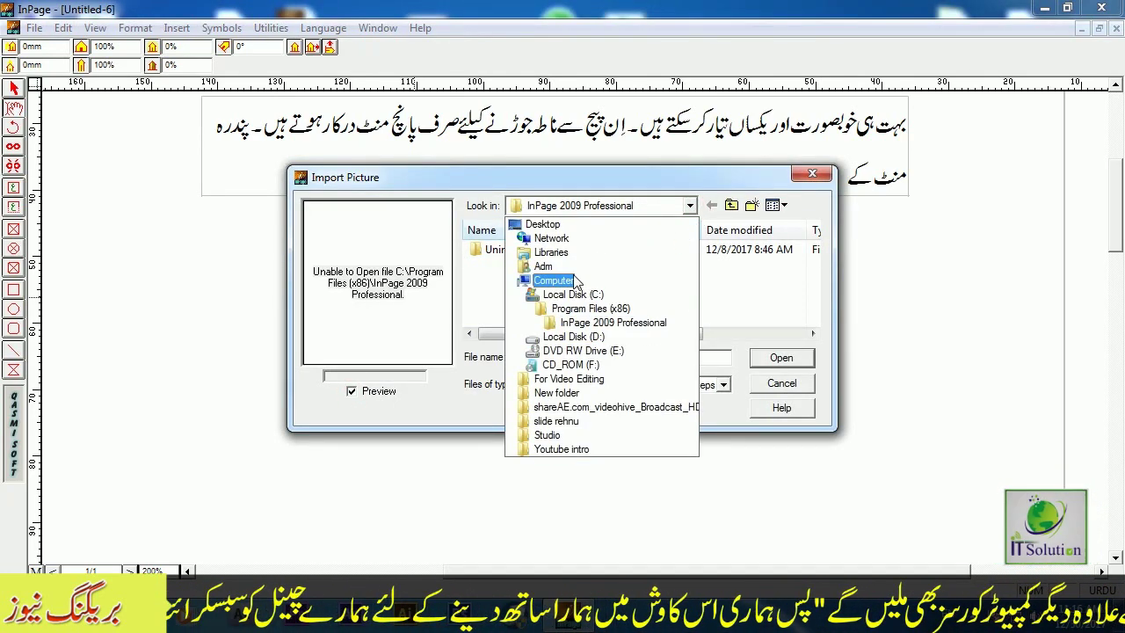
pyautogui.click(552, 252)
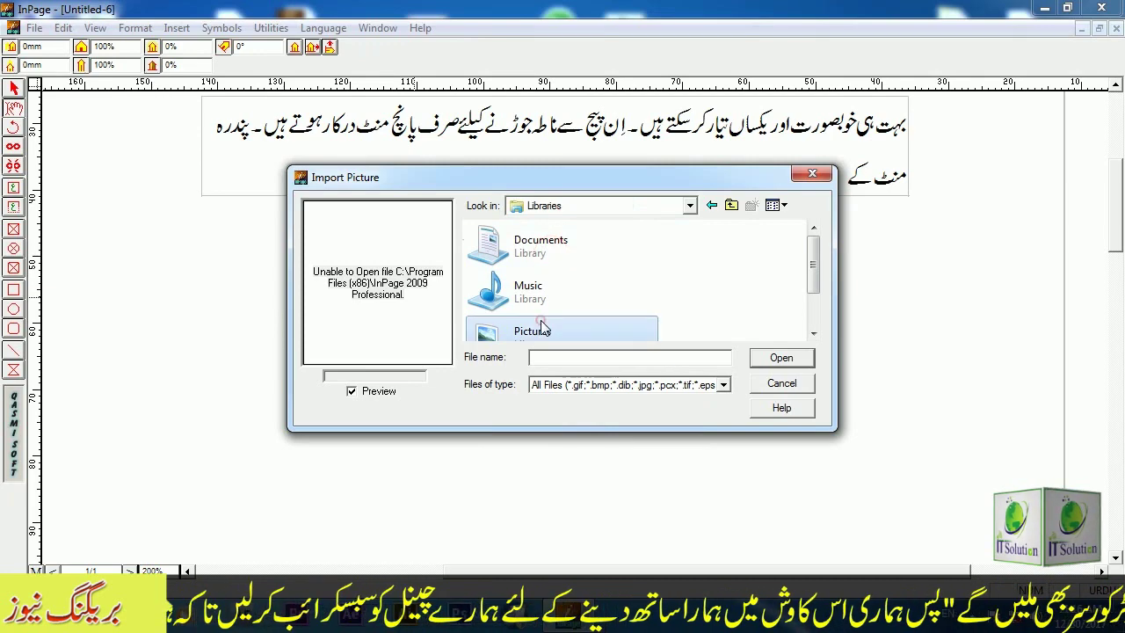
pyautogui.doubleClick(542, 327)
pyautogui.doubleClick(531, 276)
pyautogui.click(531, 275)
pyautogui.doubleClick(531, 275)
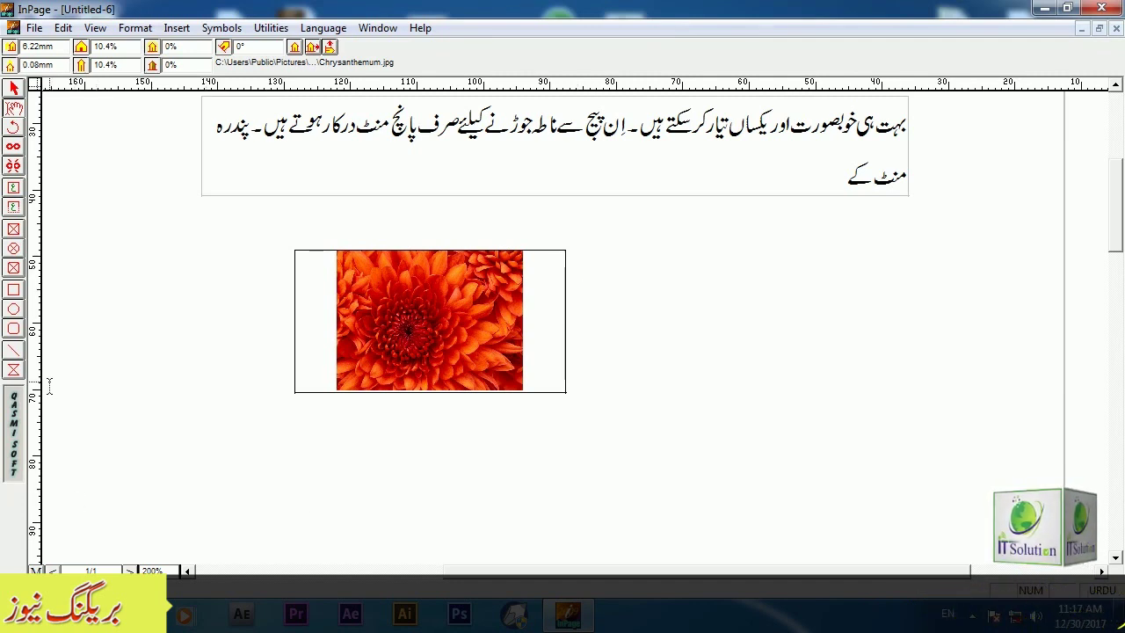
# - Select the flower picture box and change its shape to an ellipse, followed by a rounded rectangle
pyautogui.click(234, 230)
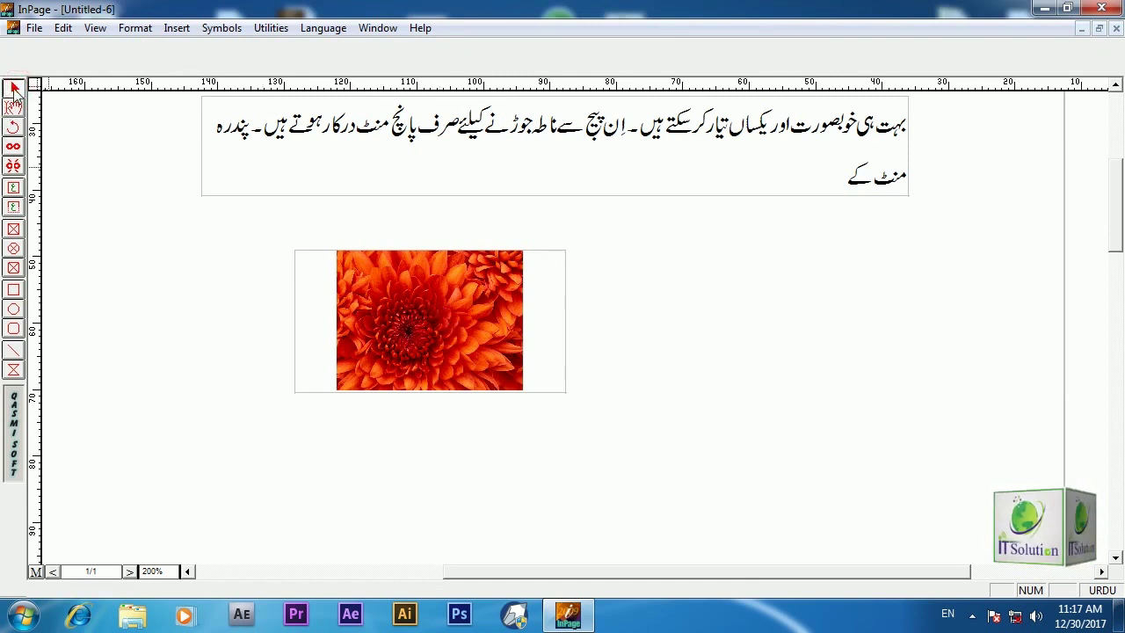
pyautogui.click(473, 331)
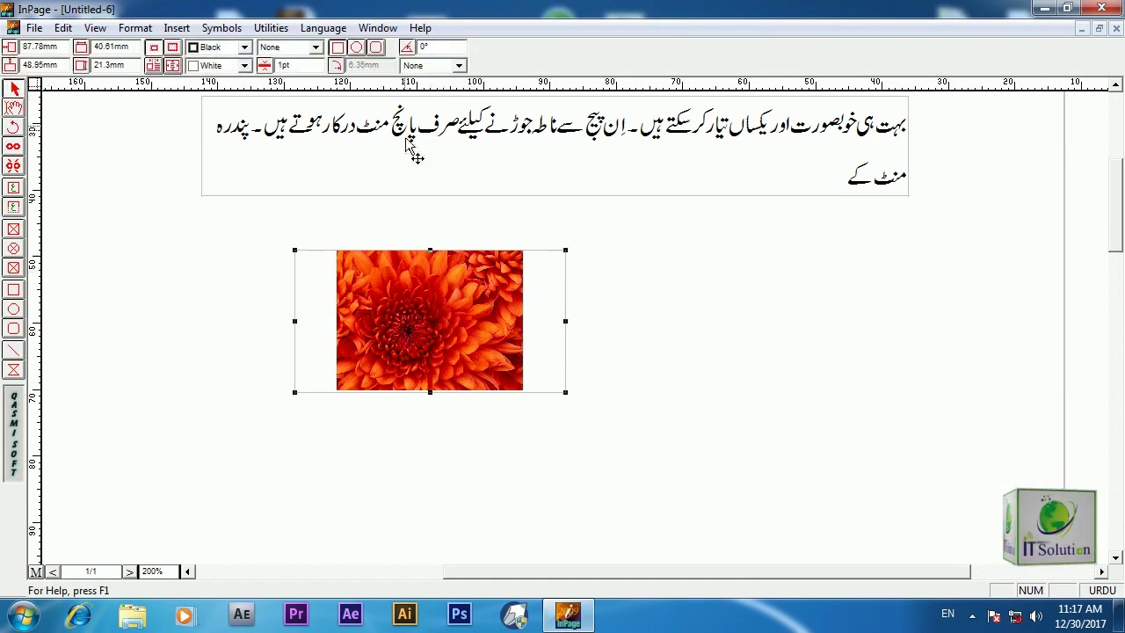
pyautogui.click(357, 49)
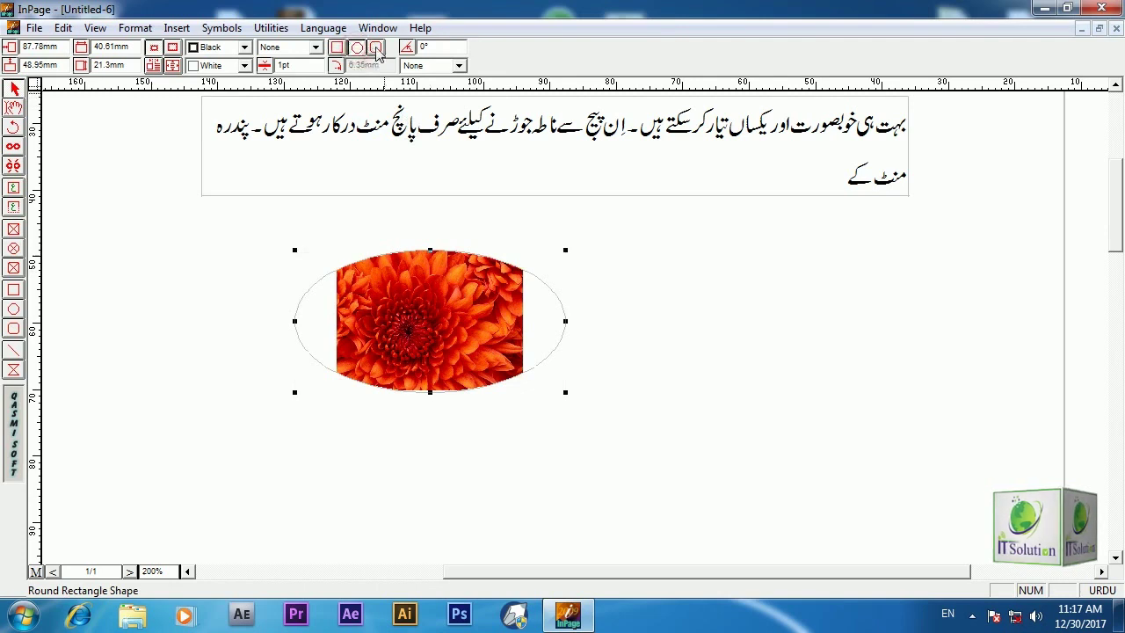
pyautogui.click(376, 48)
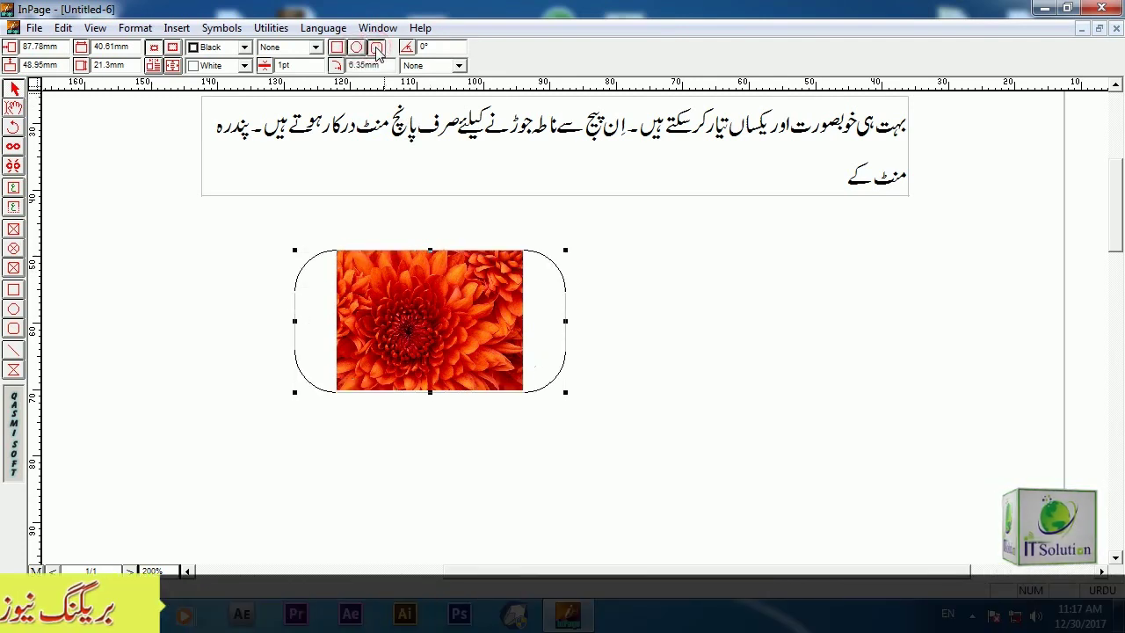